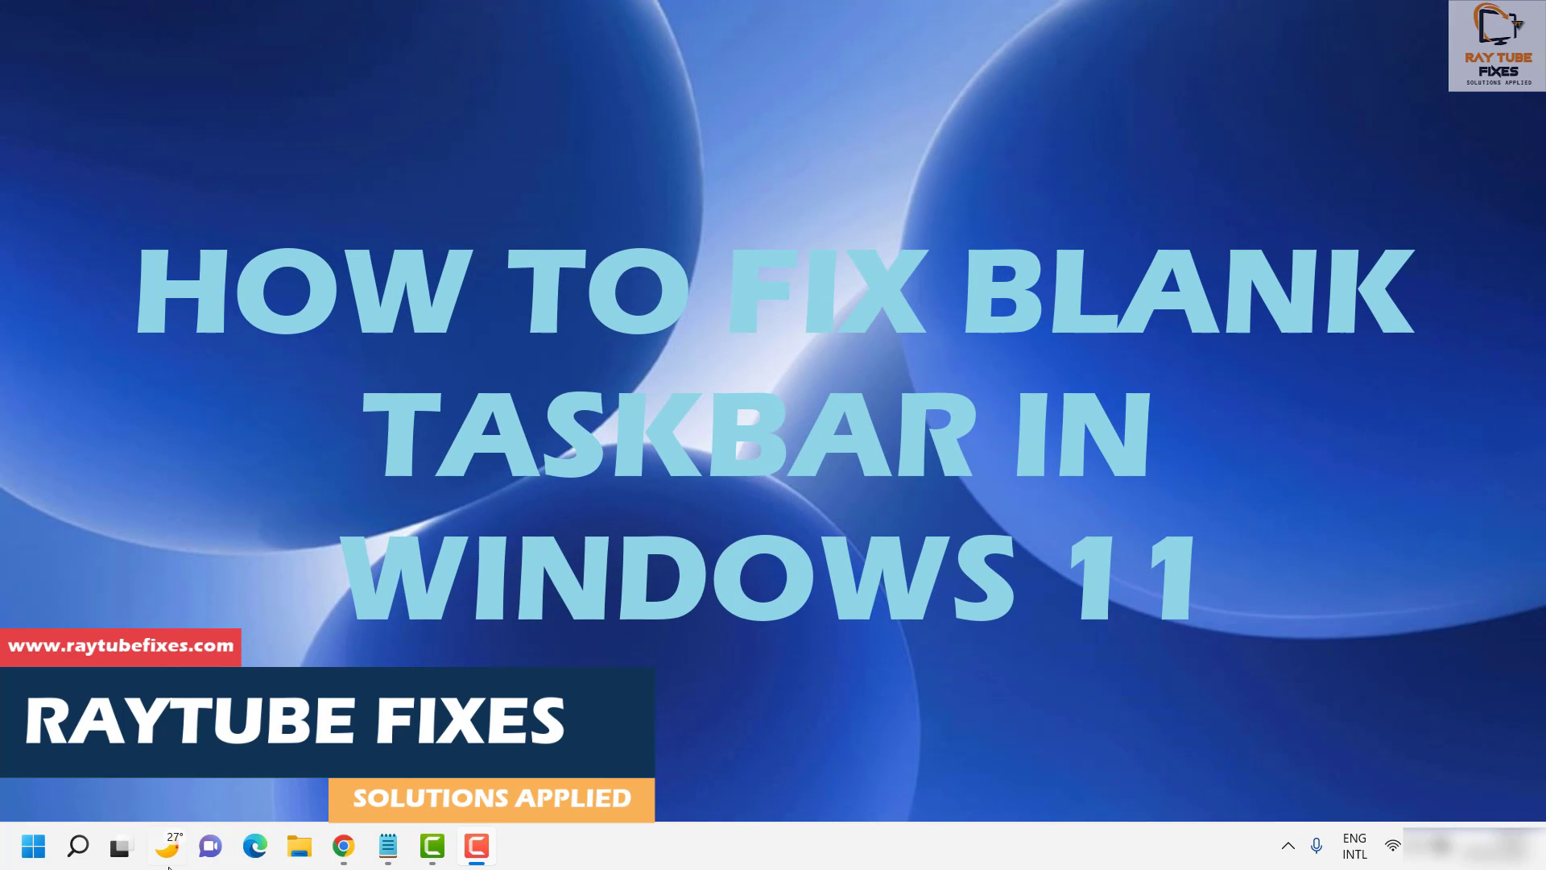
pyautogui.click(168, 866)
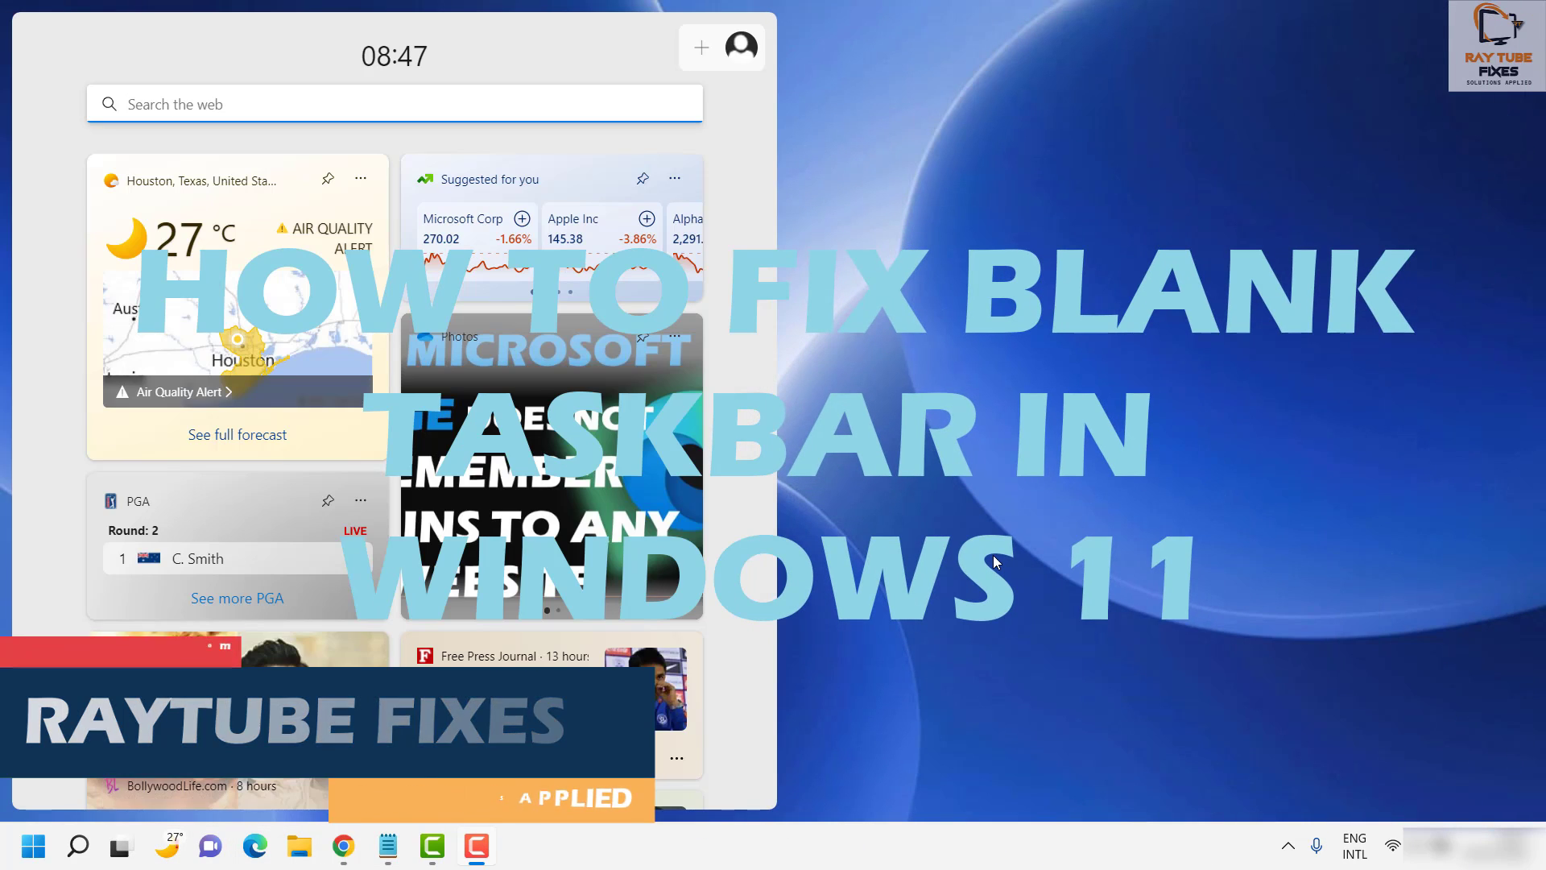
pyautogui.click(993, 554)
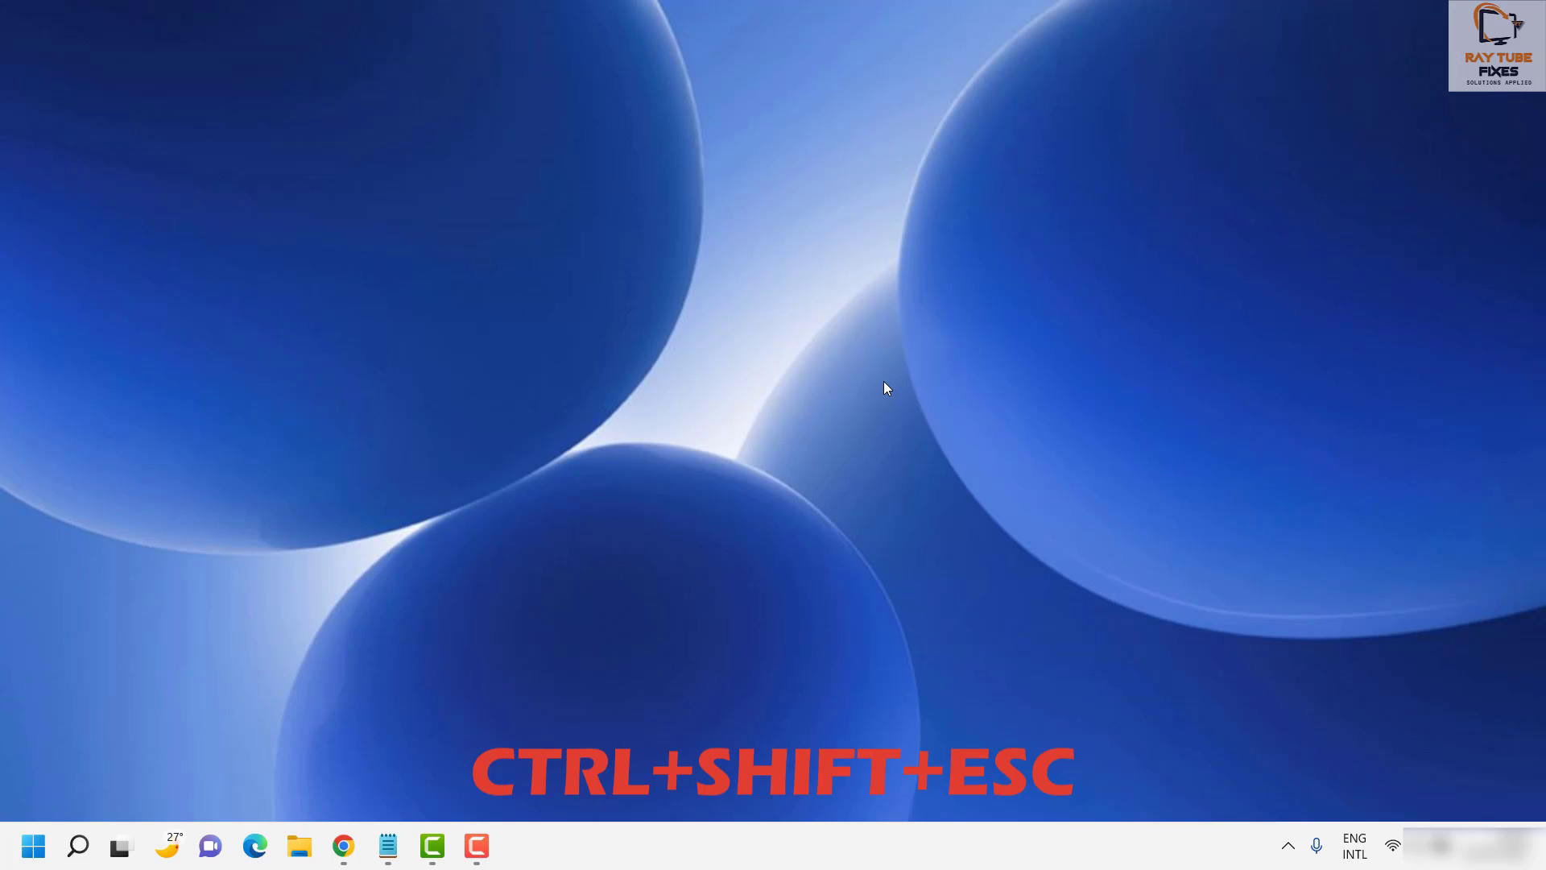
# Open Task Manager in its expanded view and show the detailed list of running processes.
pyautogui.hotkey('ctrl', 'shift', 'Escape')
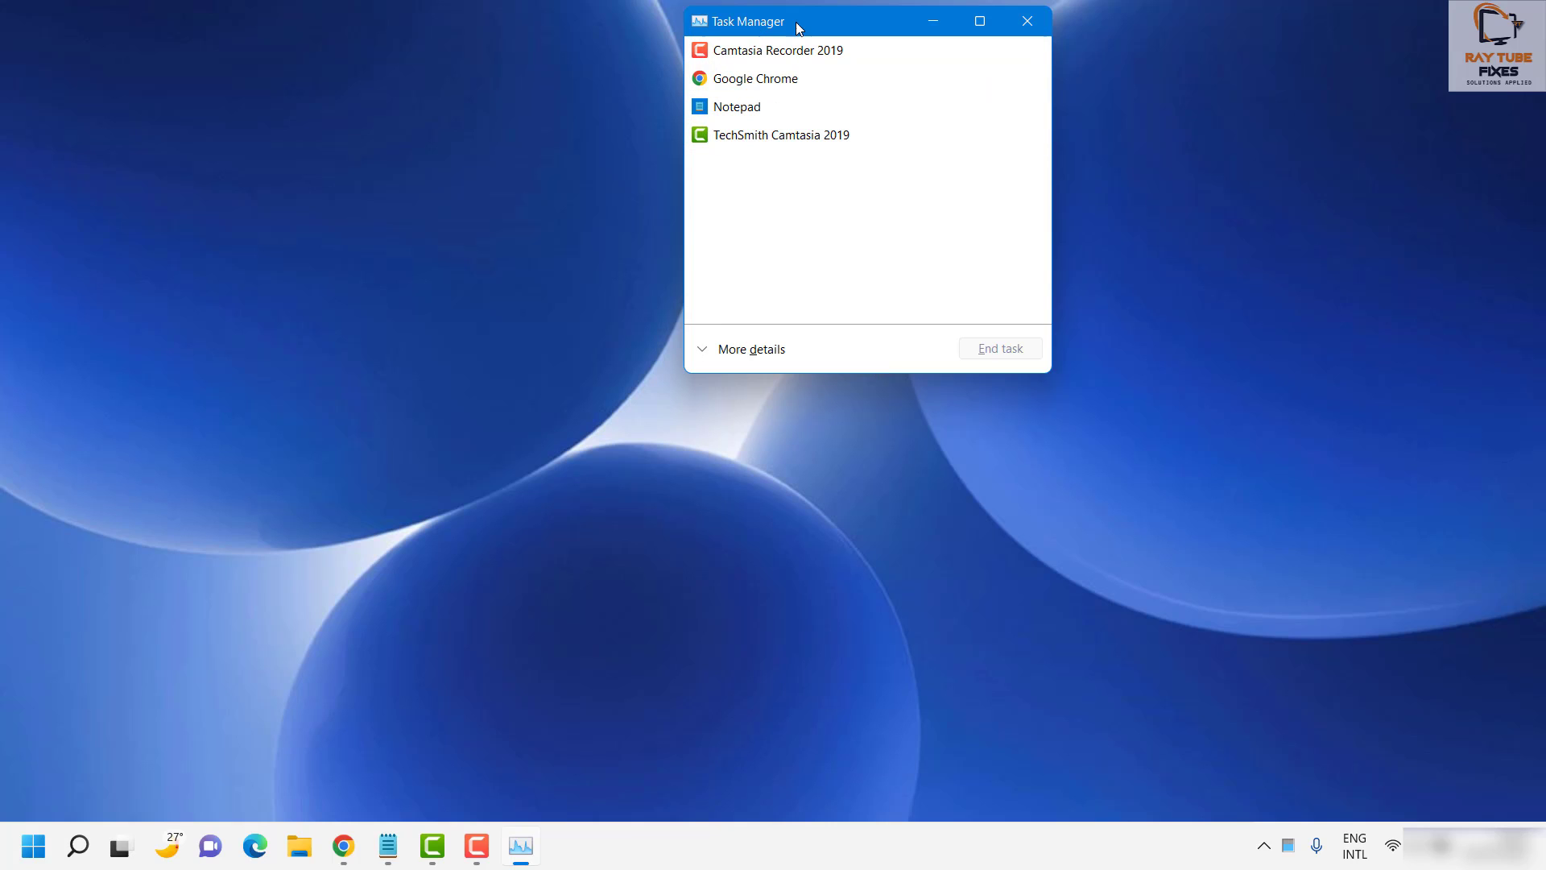
pyautogui.moveTo(833, 17); pyautogui.dragTo(834, 64)
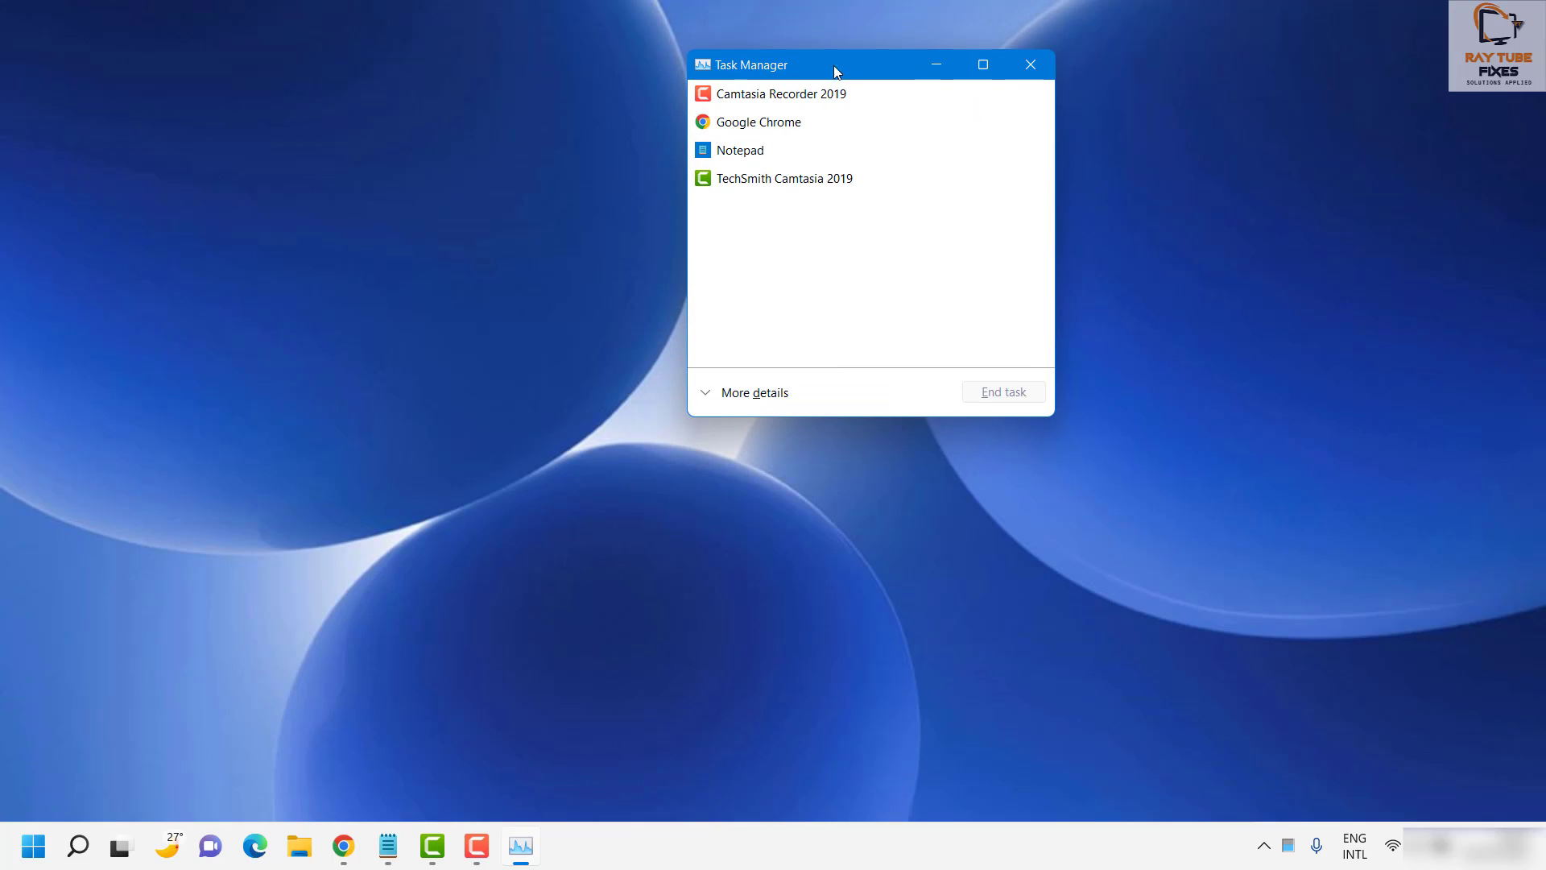
pyautogui.click(707, 397)
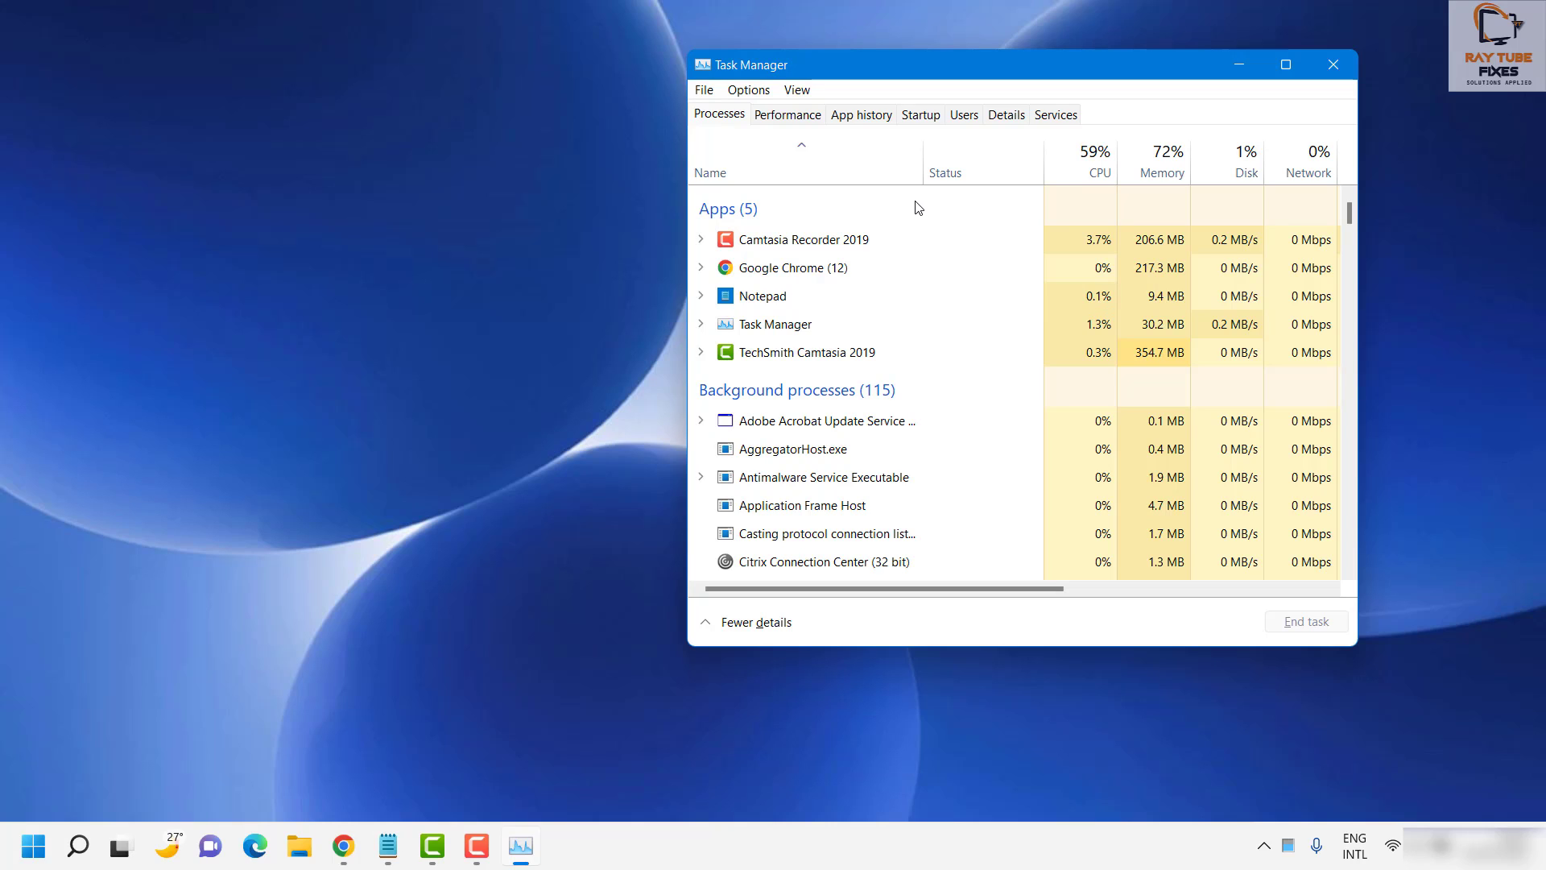
pyautogui.click(1001, 116)
# Find explorer.exe in the process list and end that process.
pyautogui.click(788, 312)
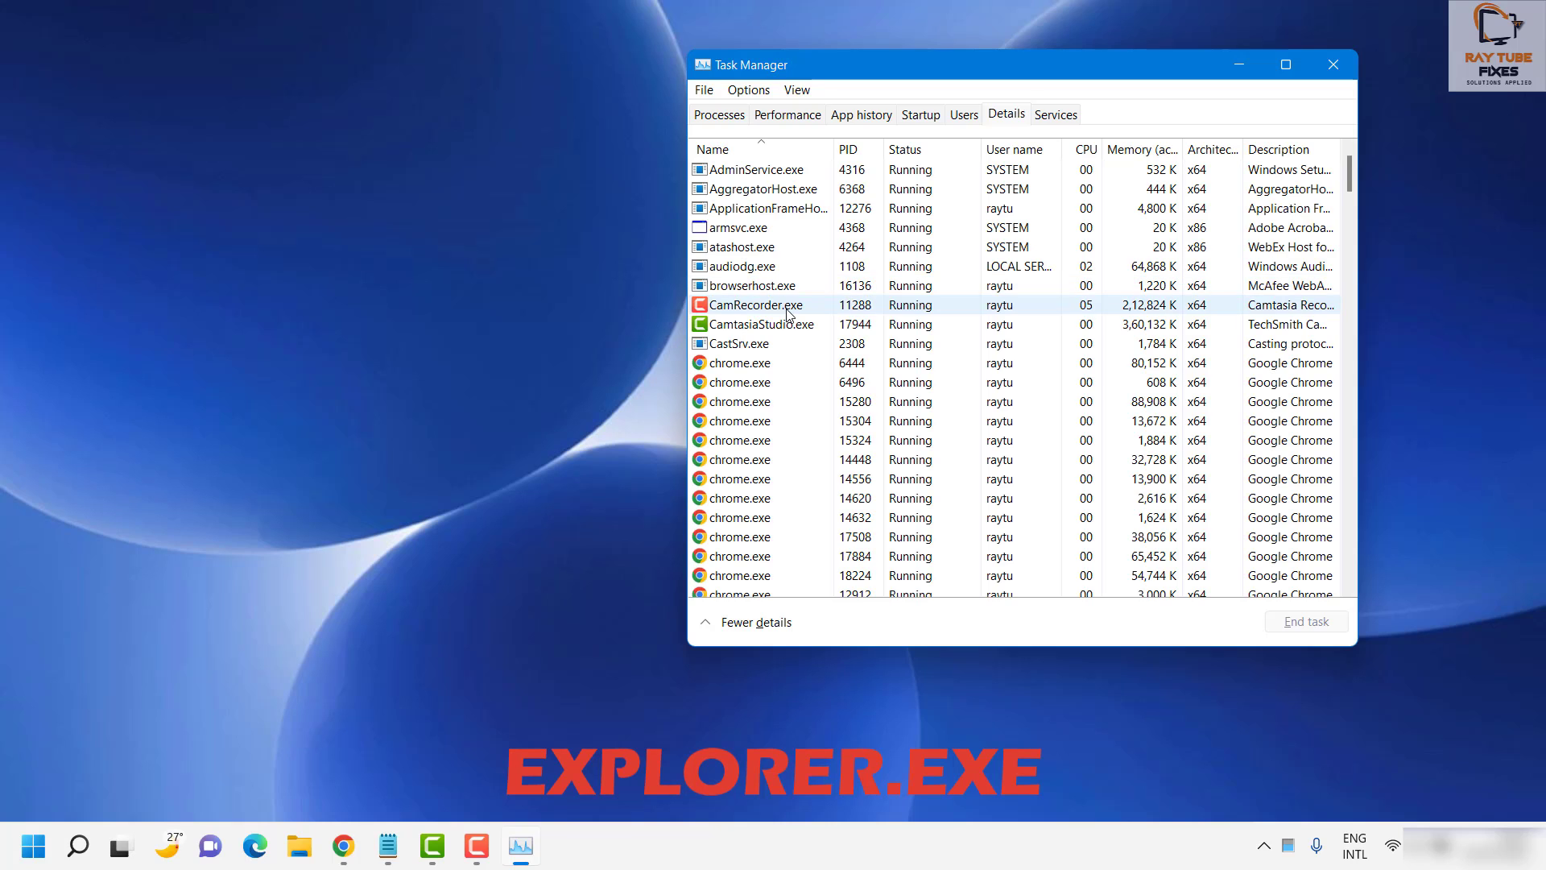
pyautogui.press('w')
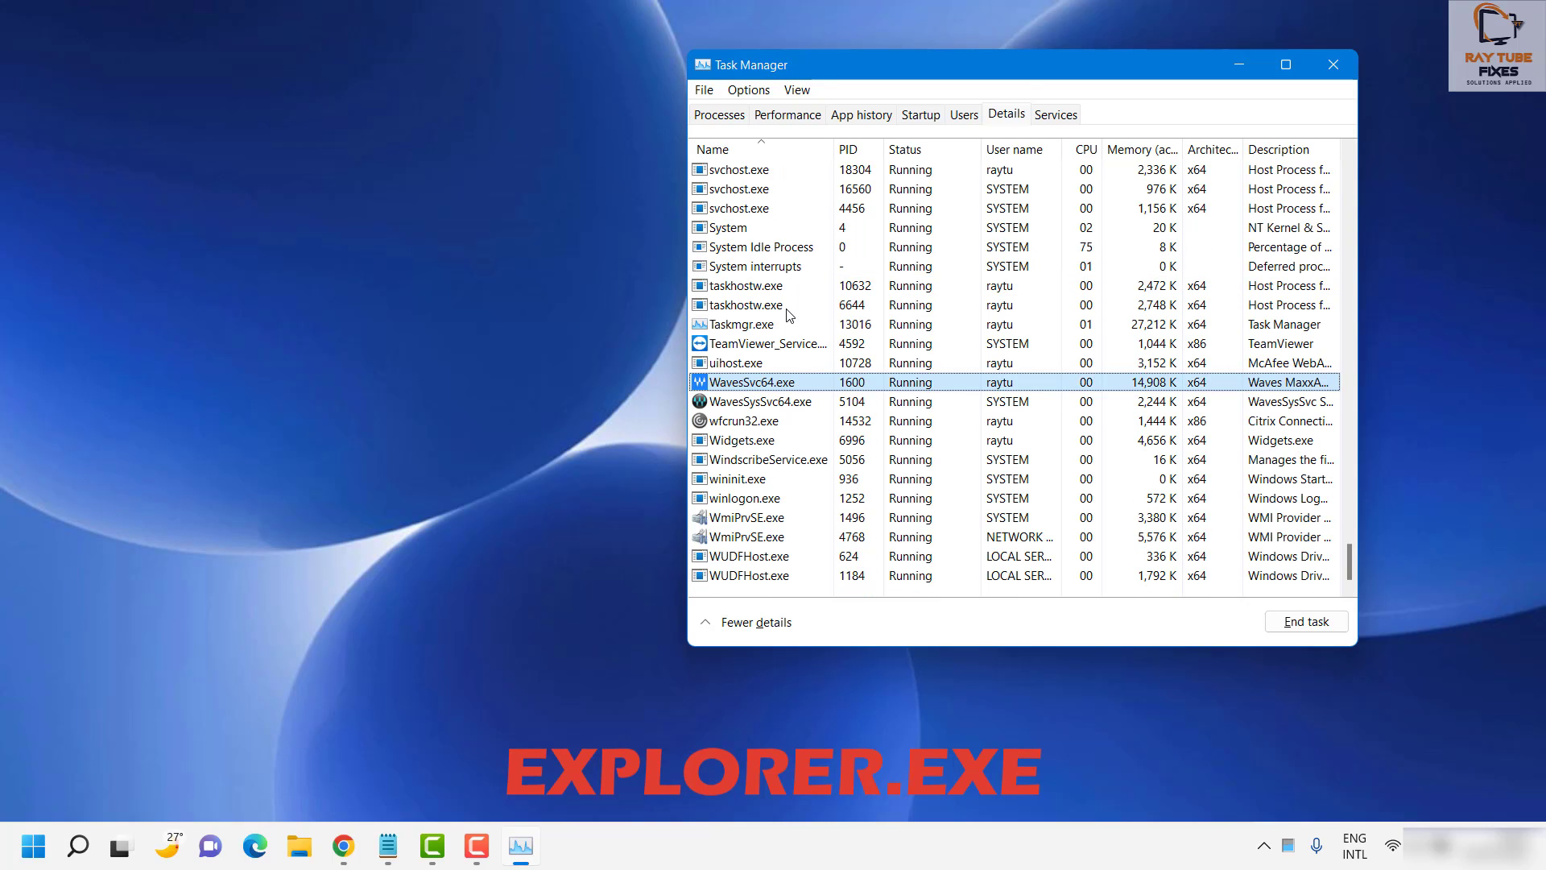
pyautogui.press('w')
pyautogui.press('w')
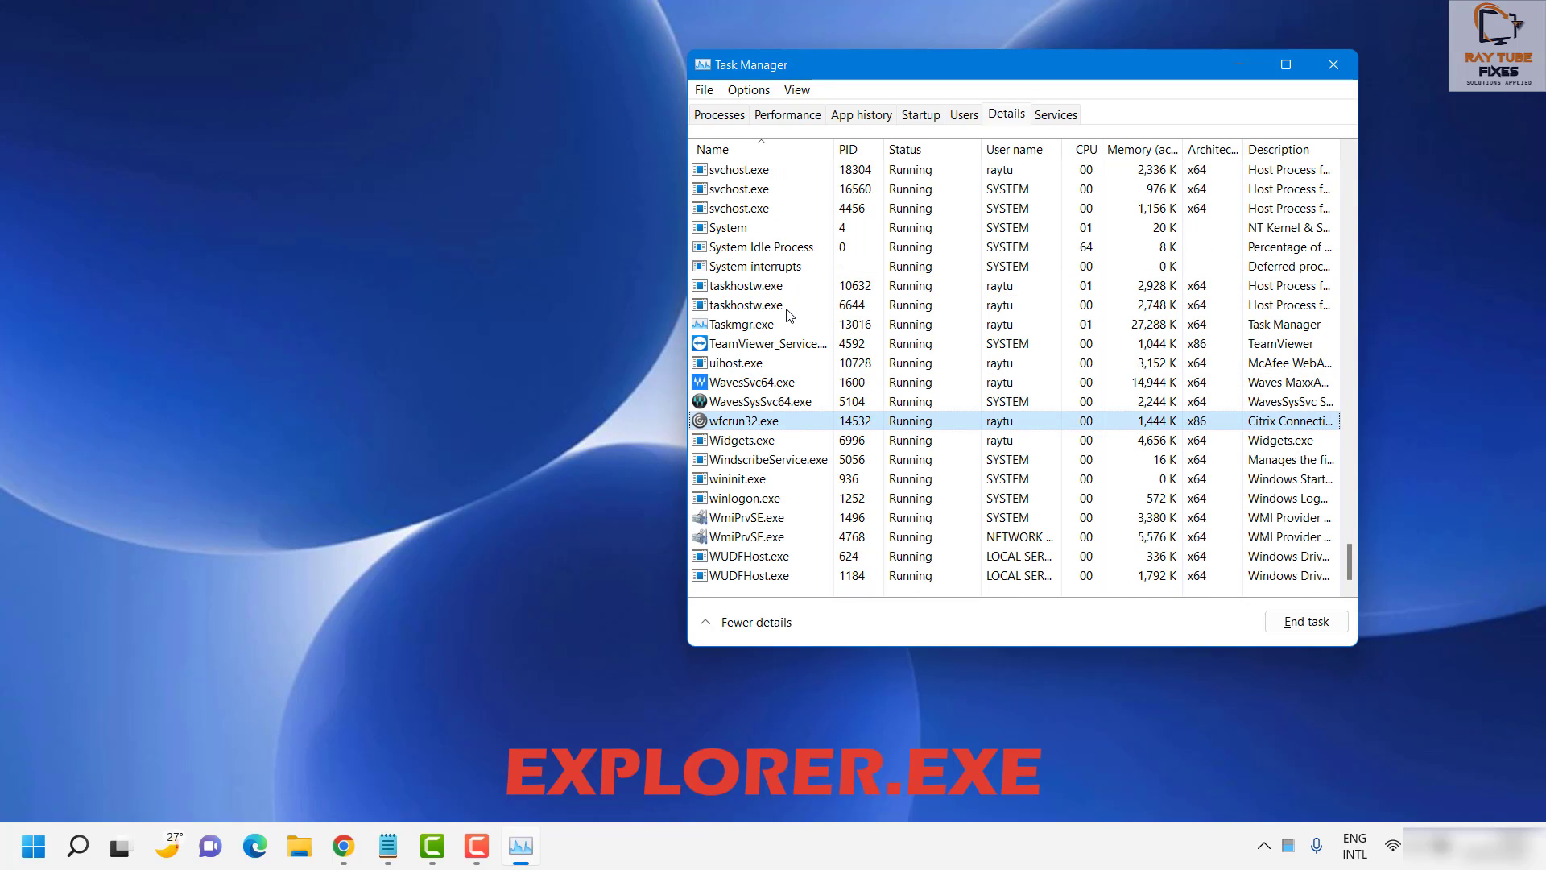
pyautogui.press('w')
pyautogui.press('w')
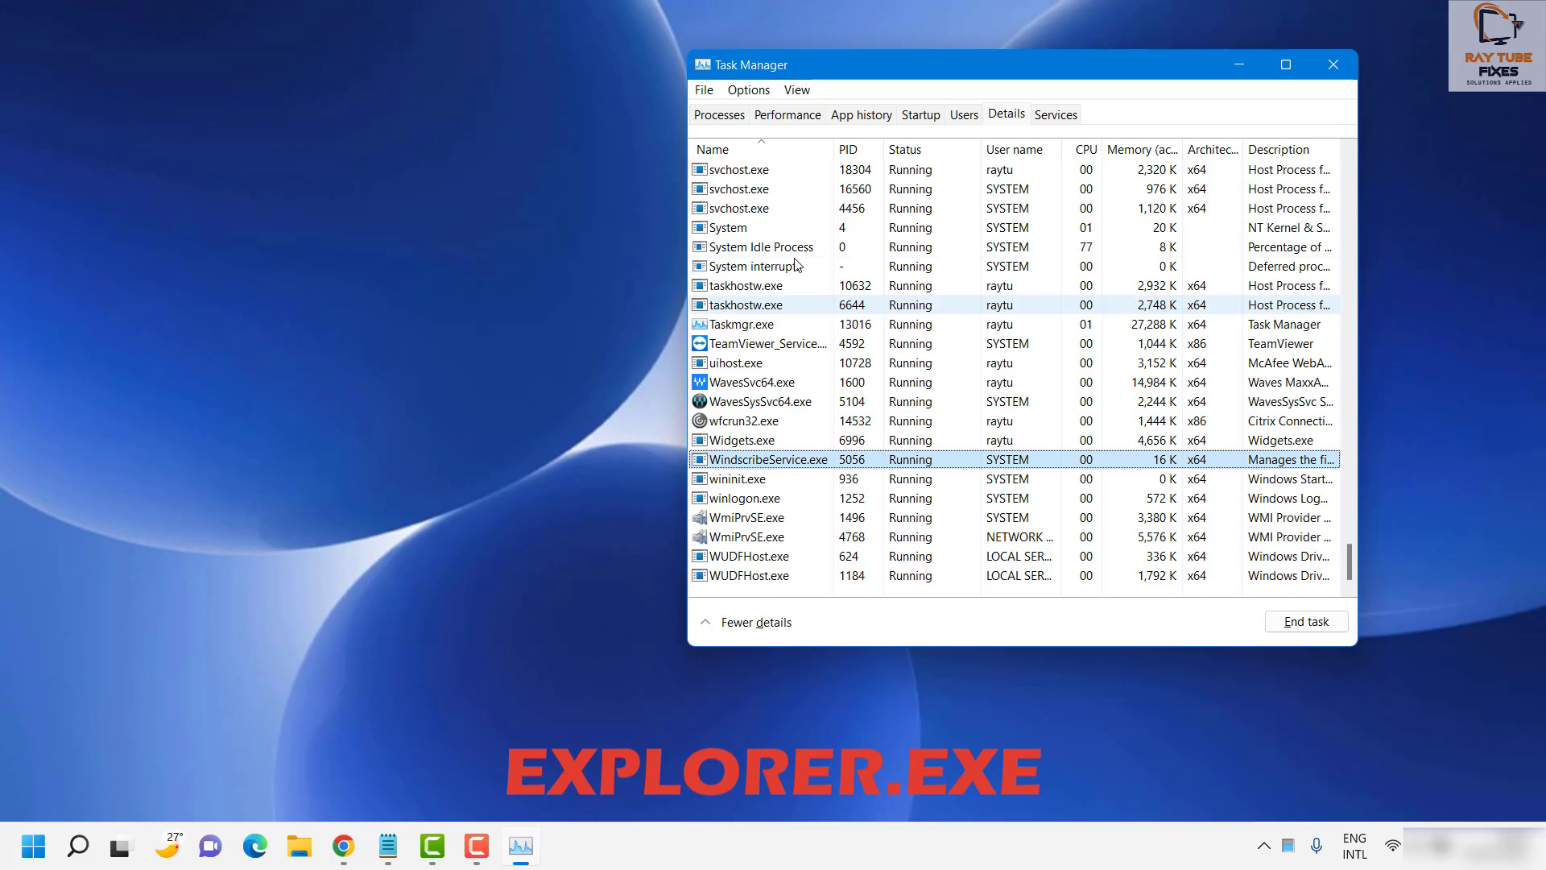
pyautogui.scroll(4, 765, 316)
pyautogui.press('e')
pyautogui.press('e')
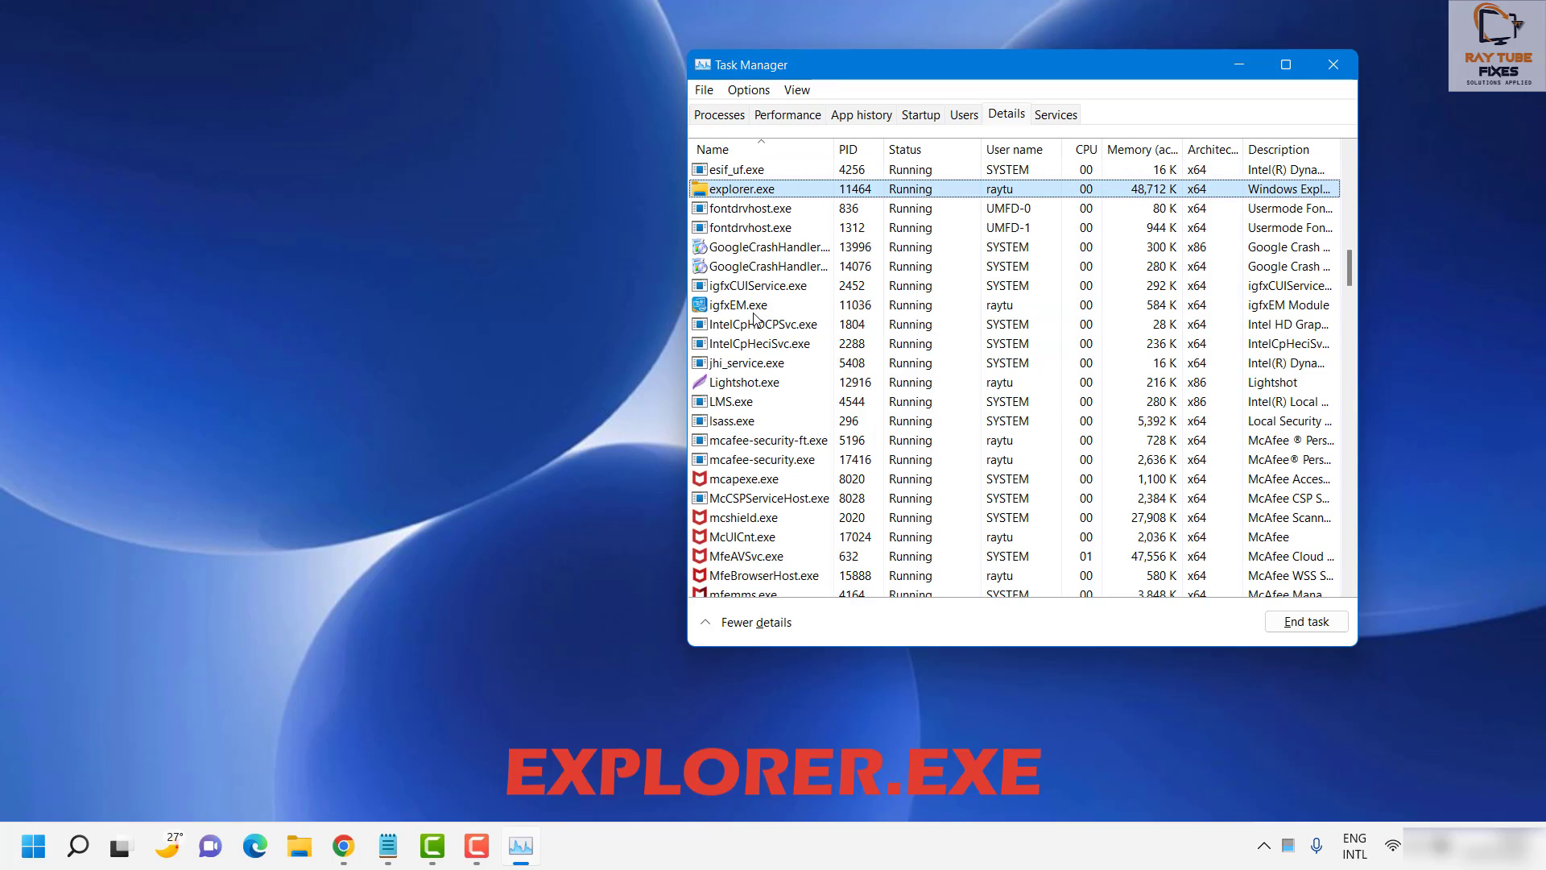
pyautogui.rightClick(762, 190)
pyautogui.click(820, 206)
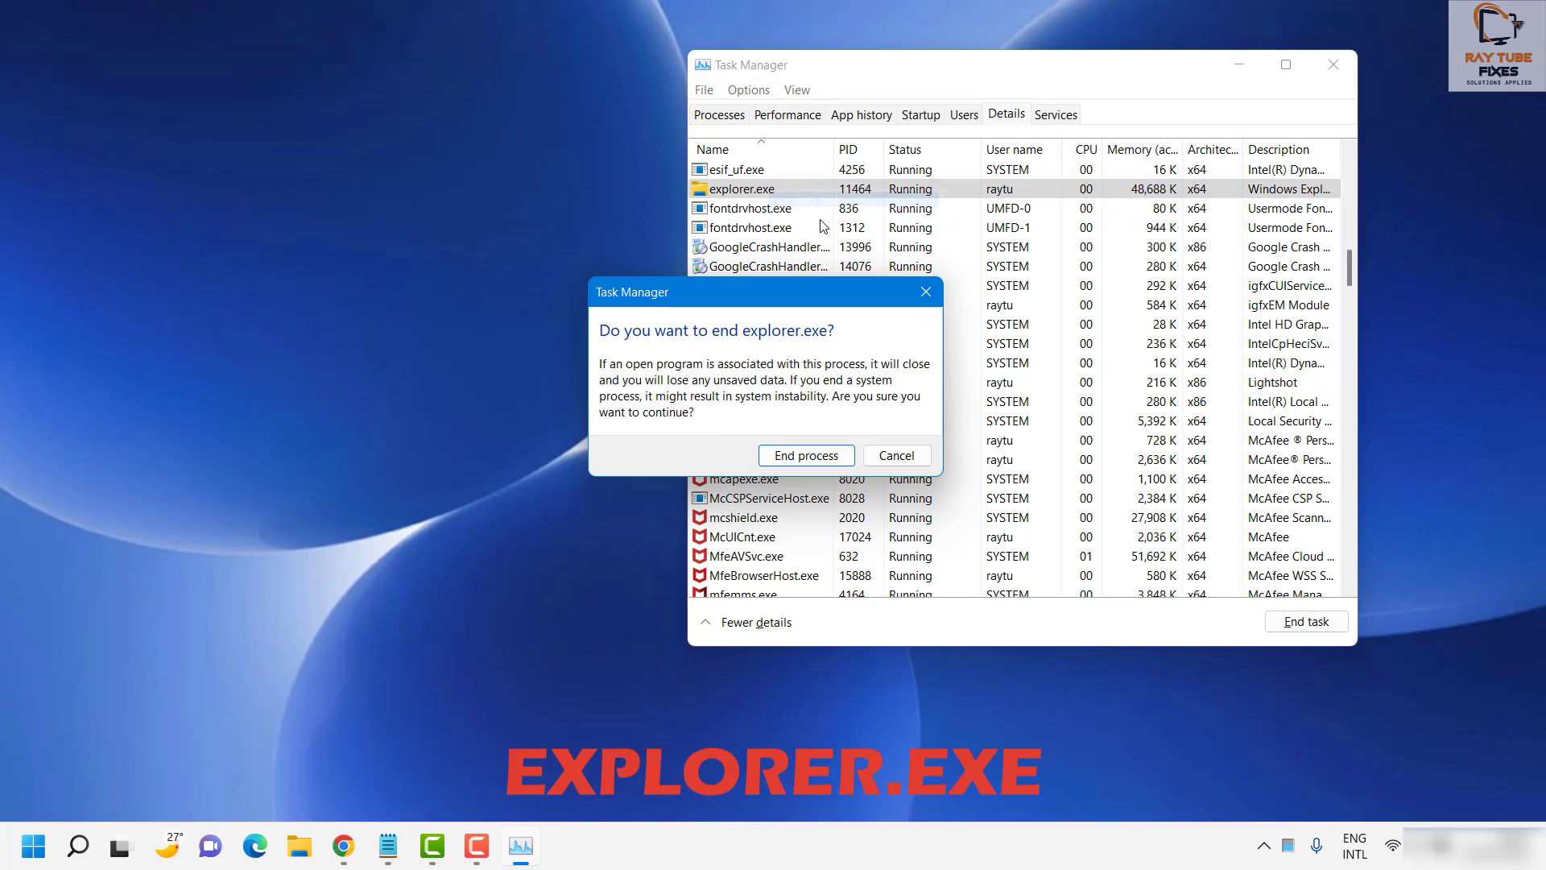
pyautogui.click(806, 456)
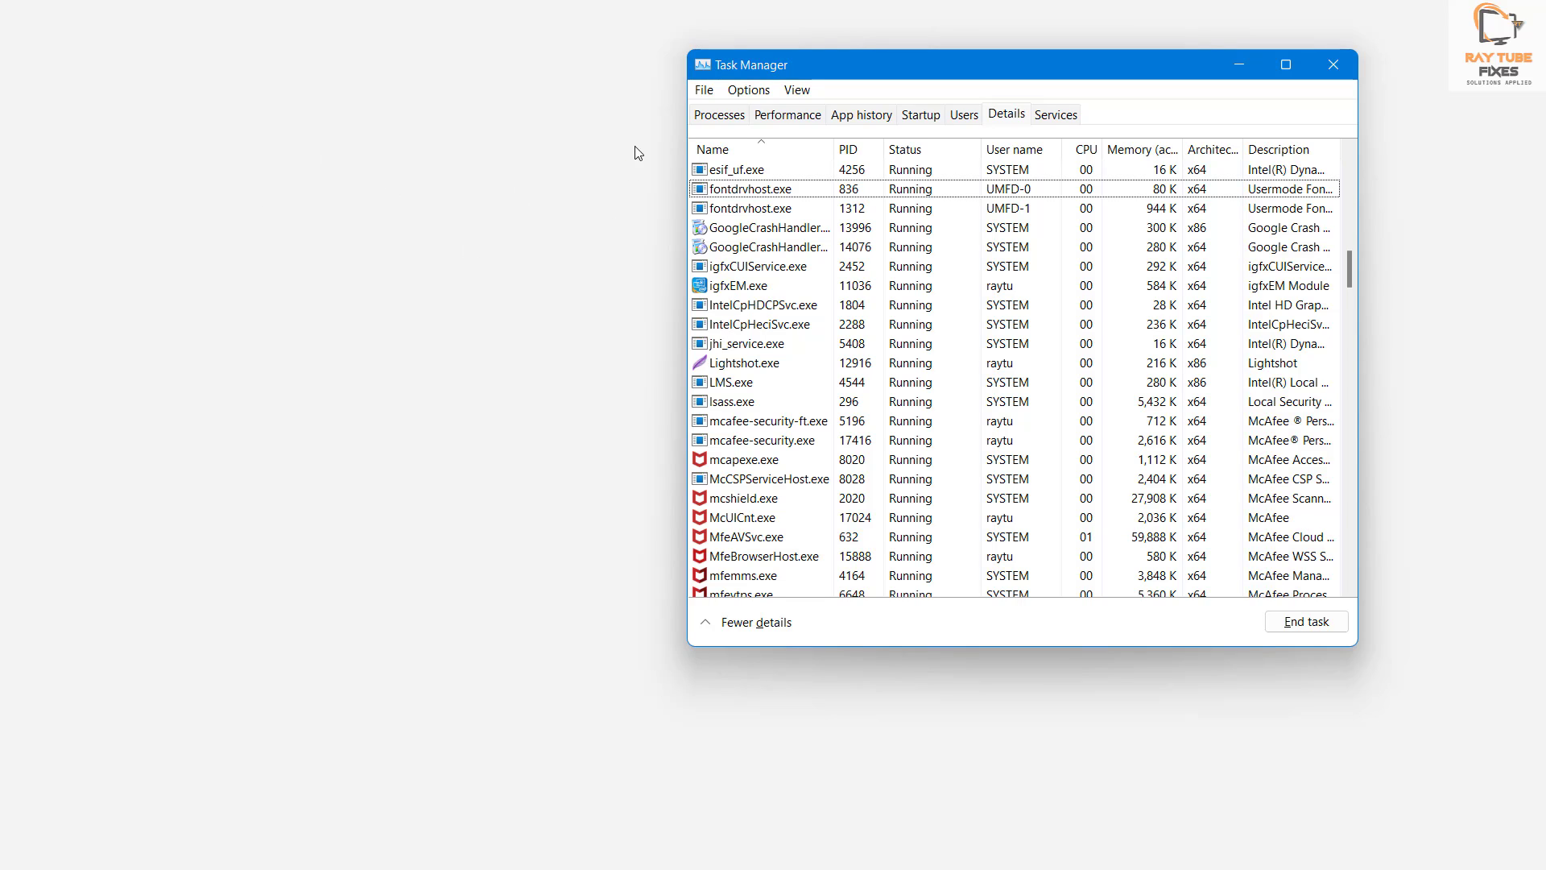
# Run explorer.exe as a new task to restart the Windows shell.
pyautogui.click(705, 94)
pyautogui.click(745, 110)
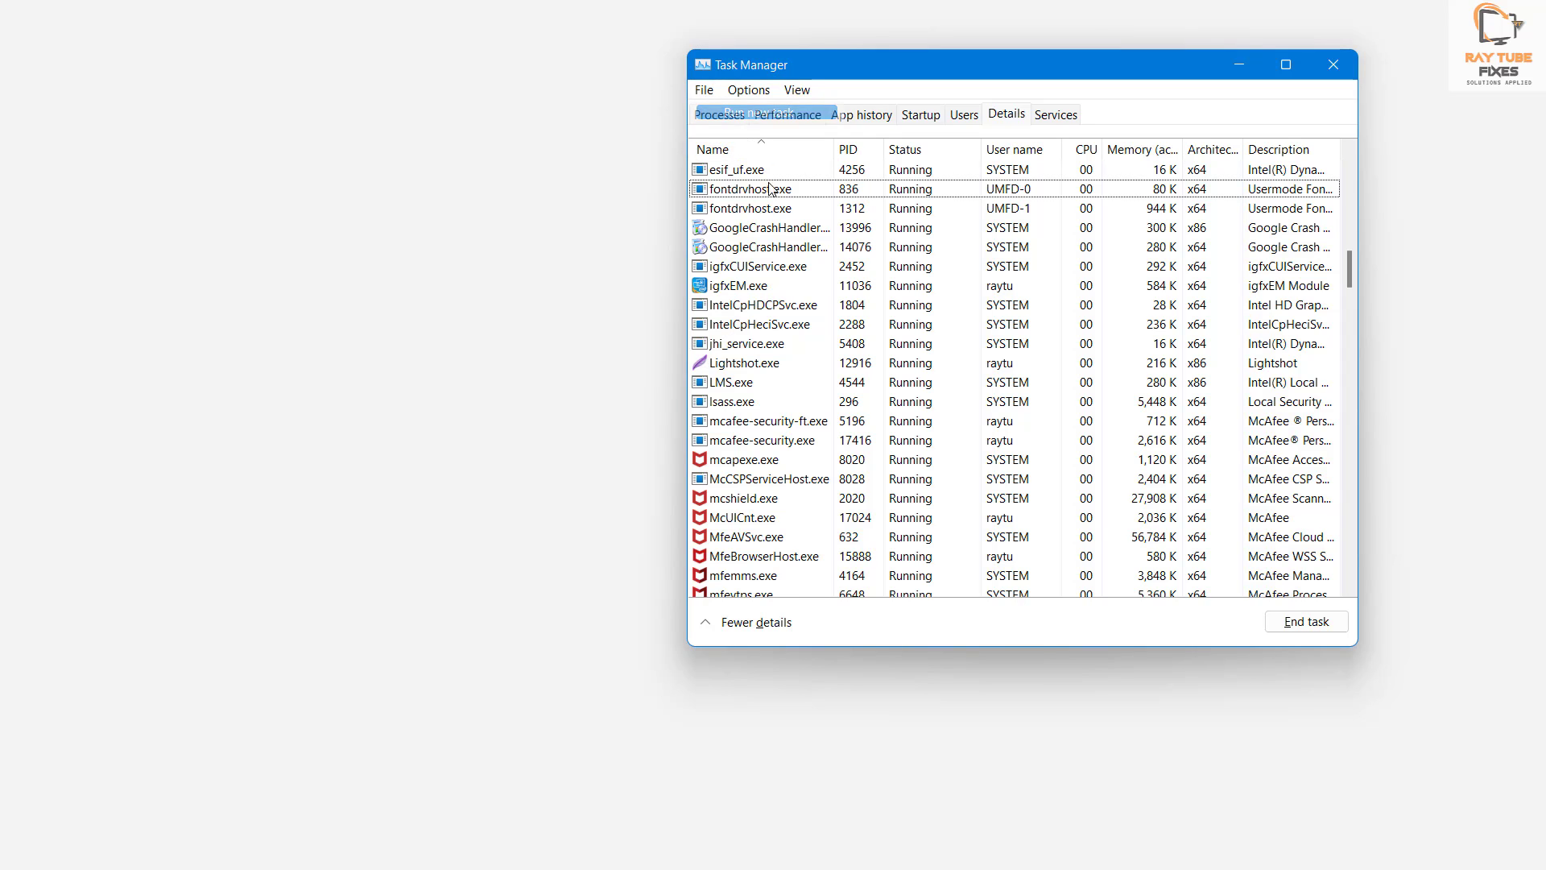
pyautogui.write('ex0l')
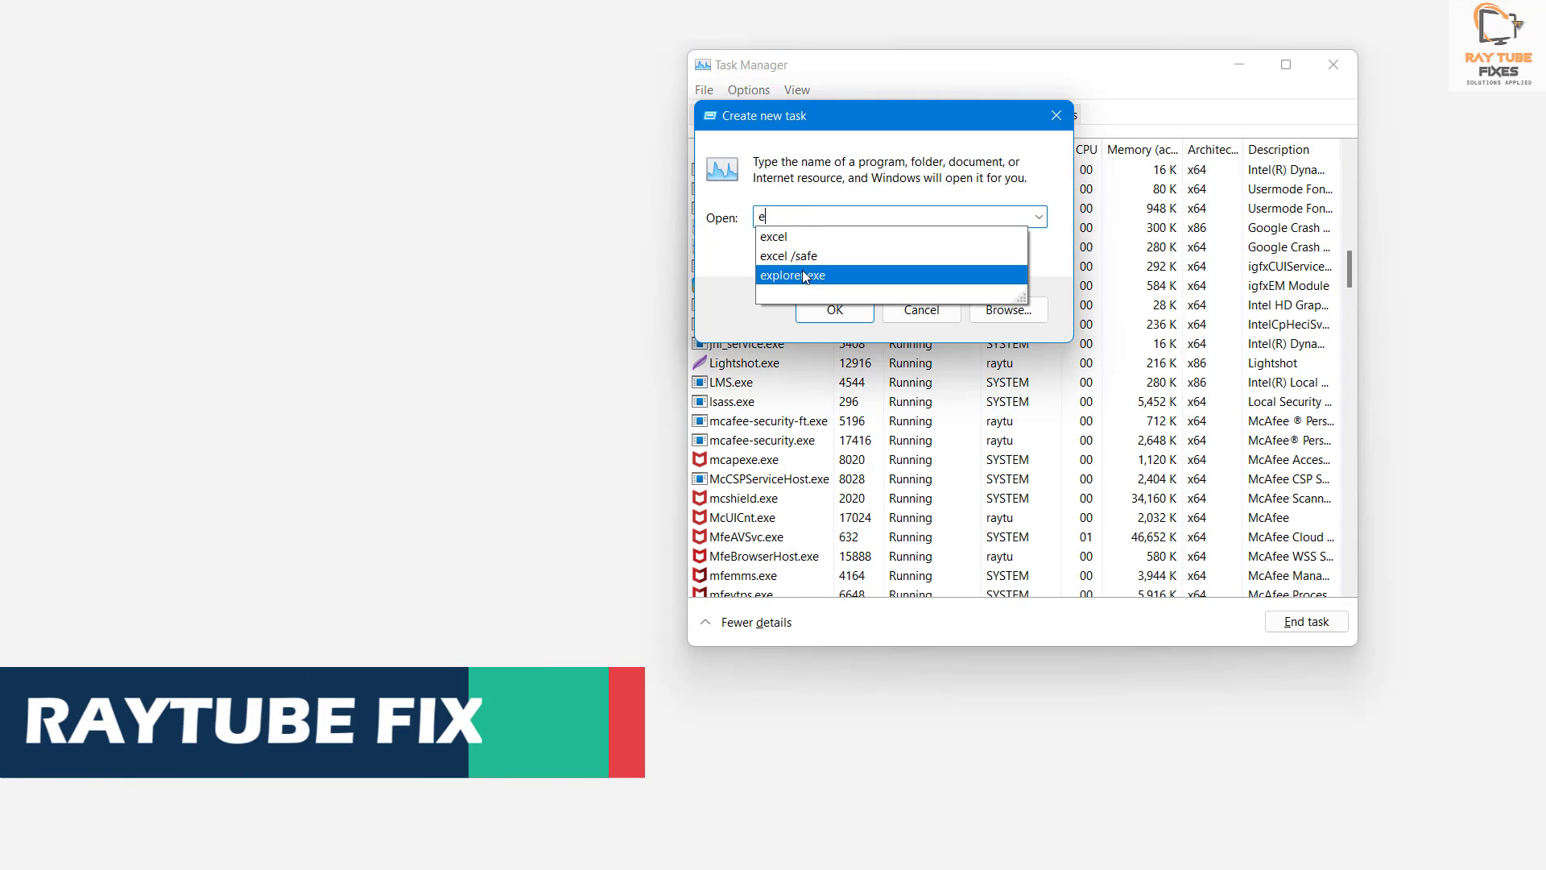
pyautogui.press('BackSpace')
pyautogui.press('BackSpace')
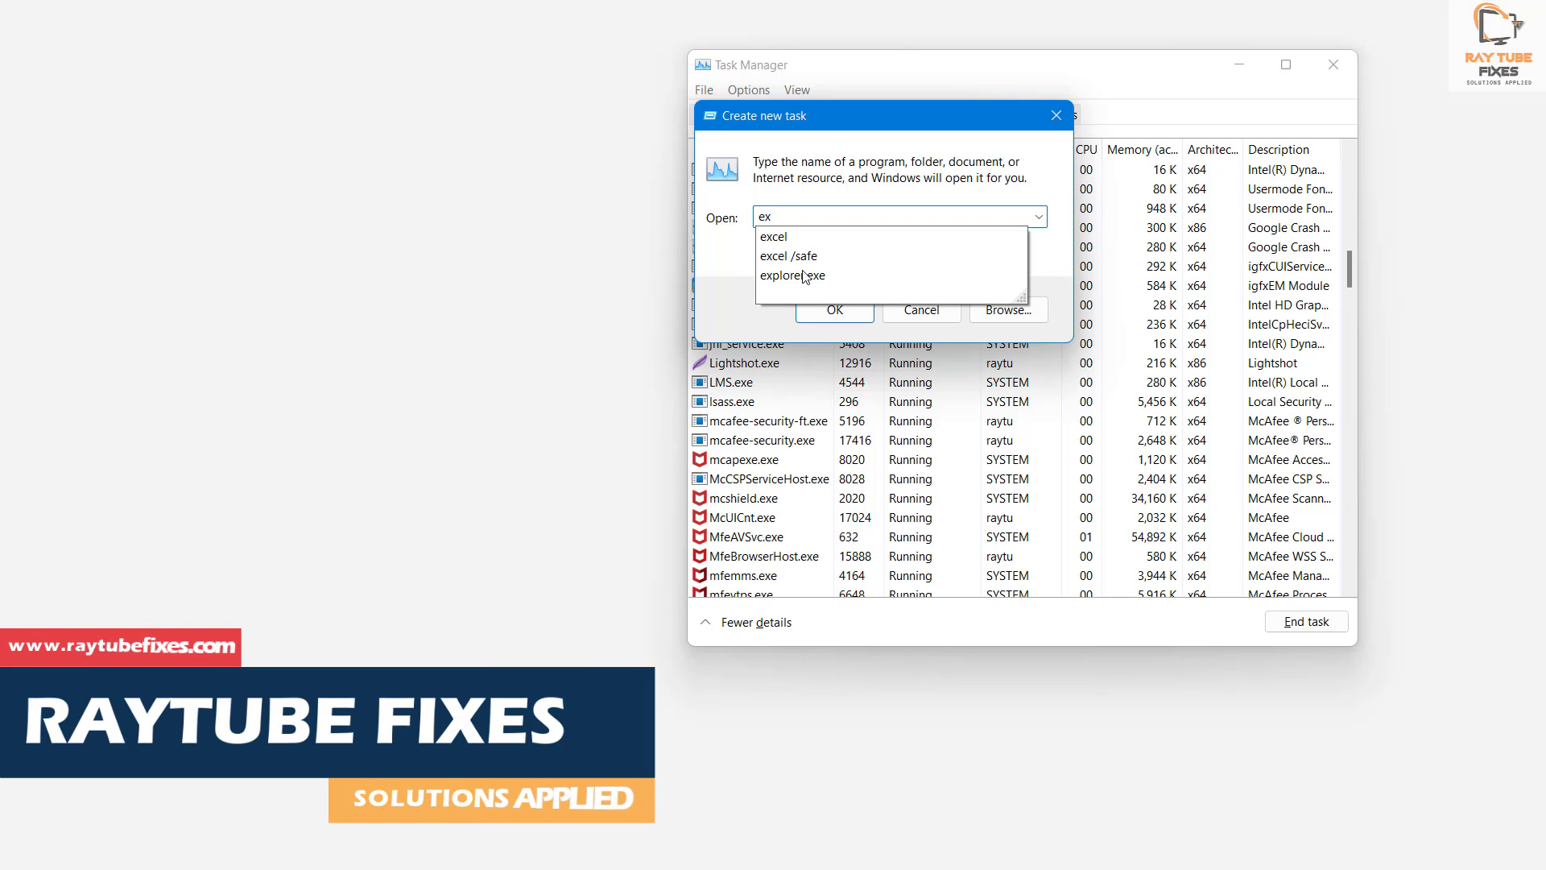
pyautogui.write('0l')
pyautogui.press('BackSpace')
pyautogui.press('BackSpace')
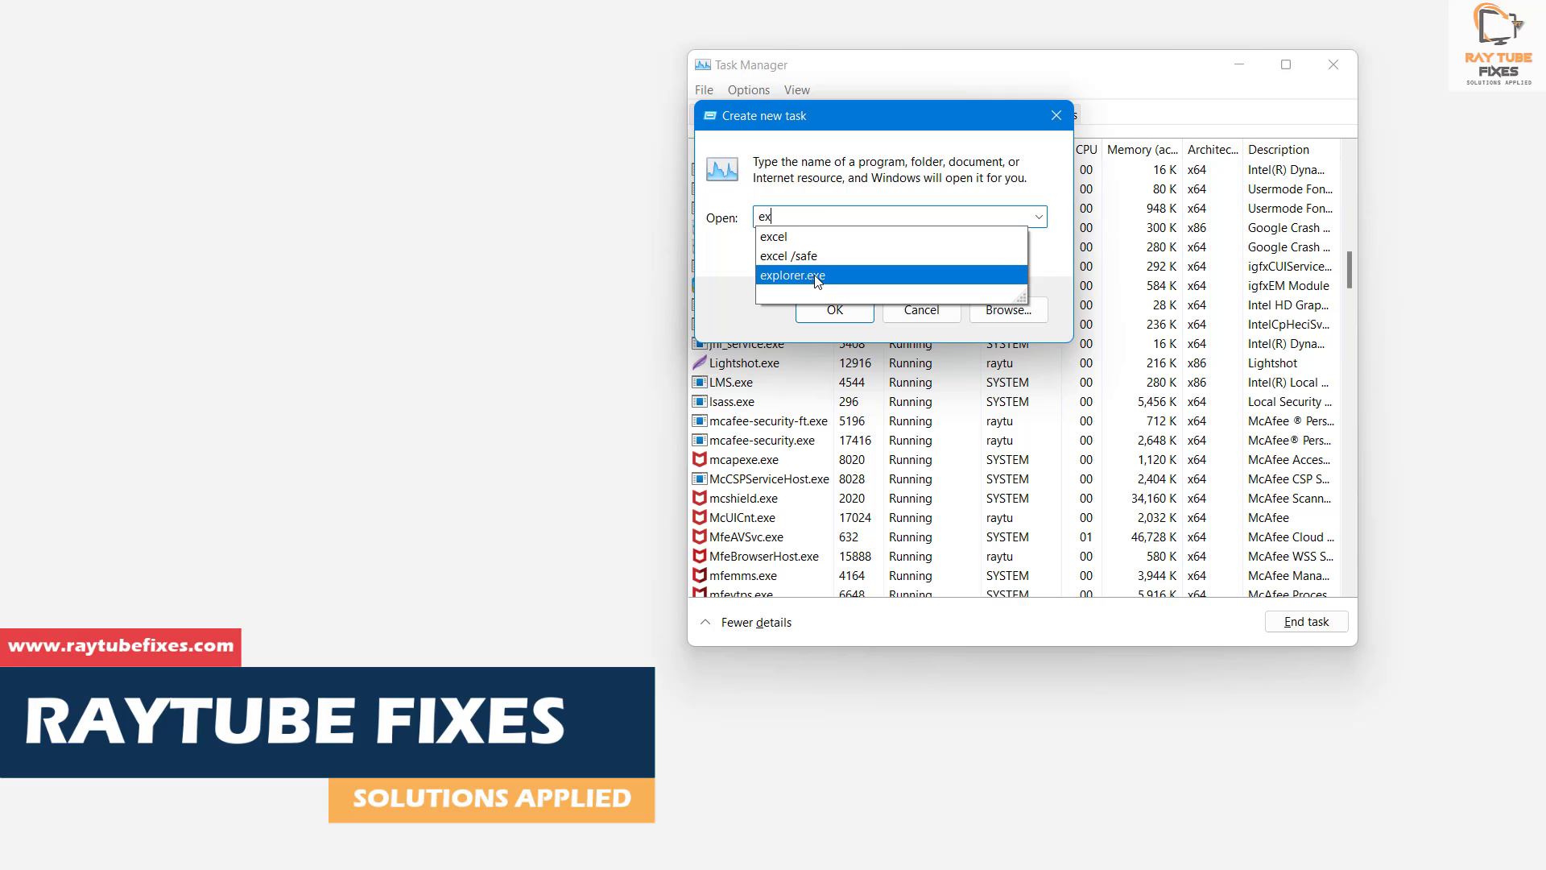
pyautogui.click(806, 276)
pyautogui.click(854, 316)
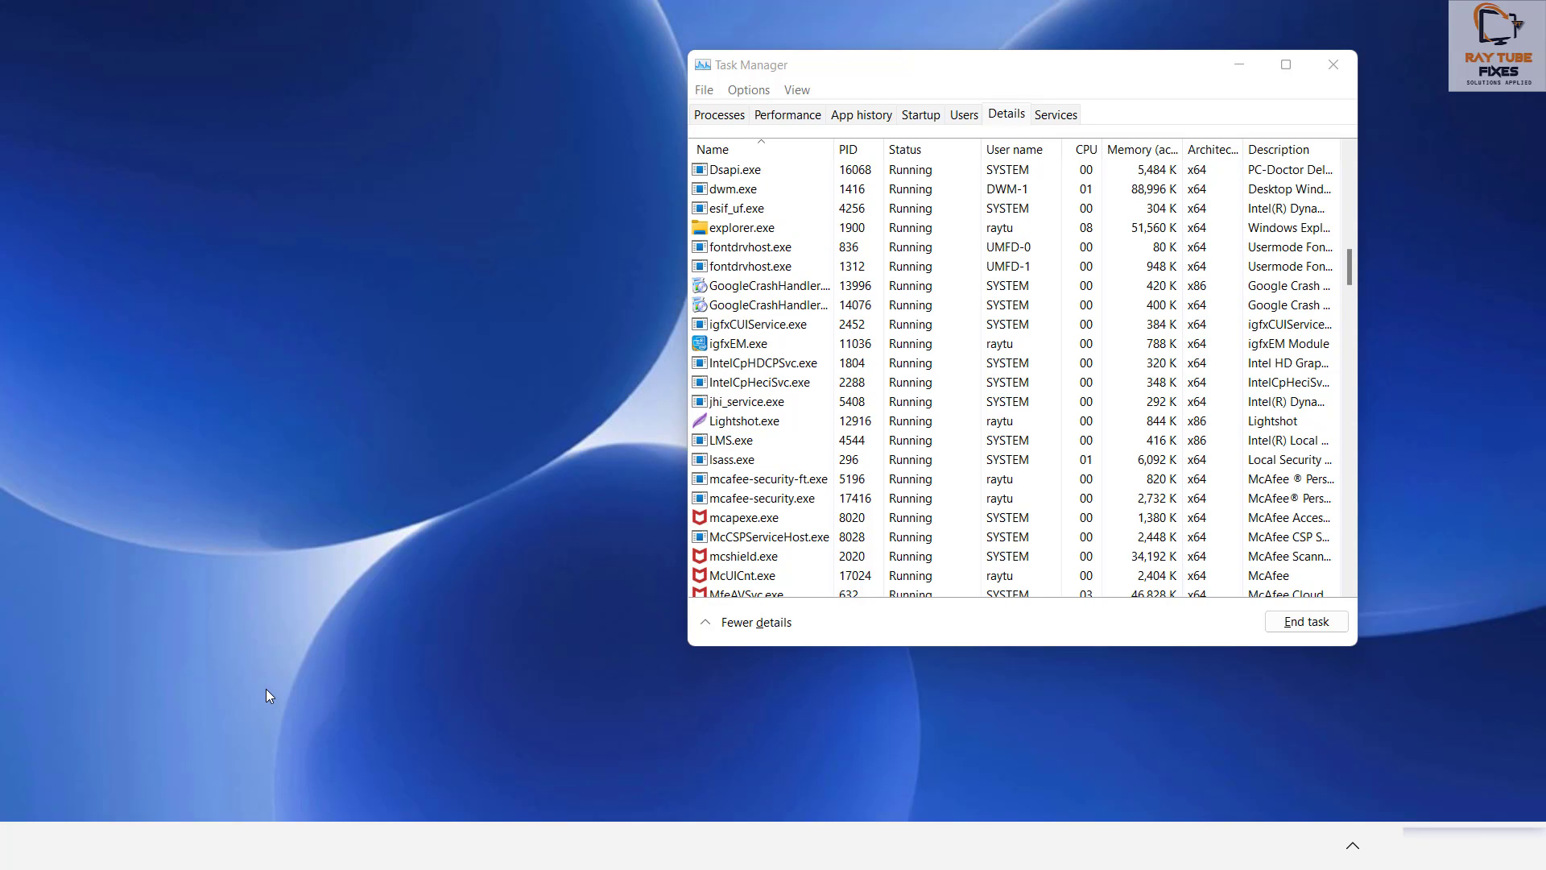
# Check that the Start menu opens from the restored taskbar, dismiss it and close Task Manager.
pyautogui.press('super')
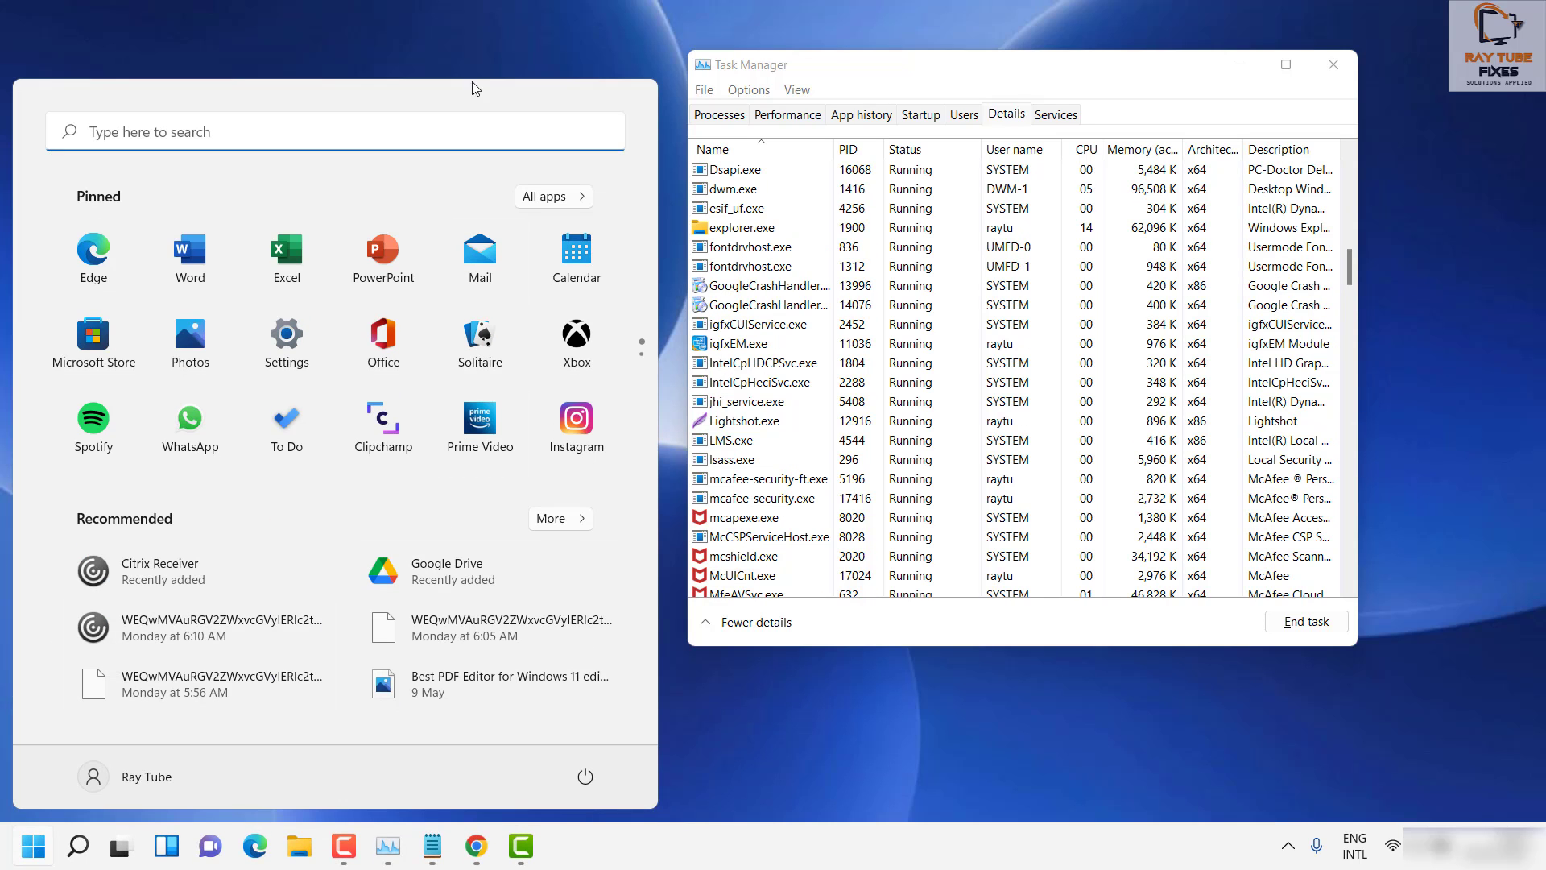
pyautogui.click(482, 48)
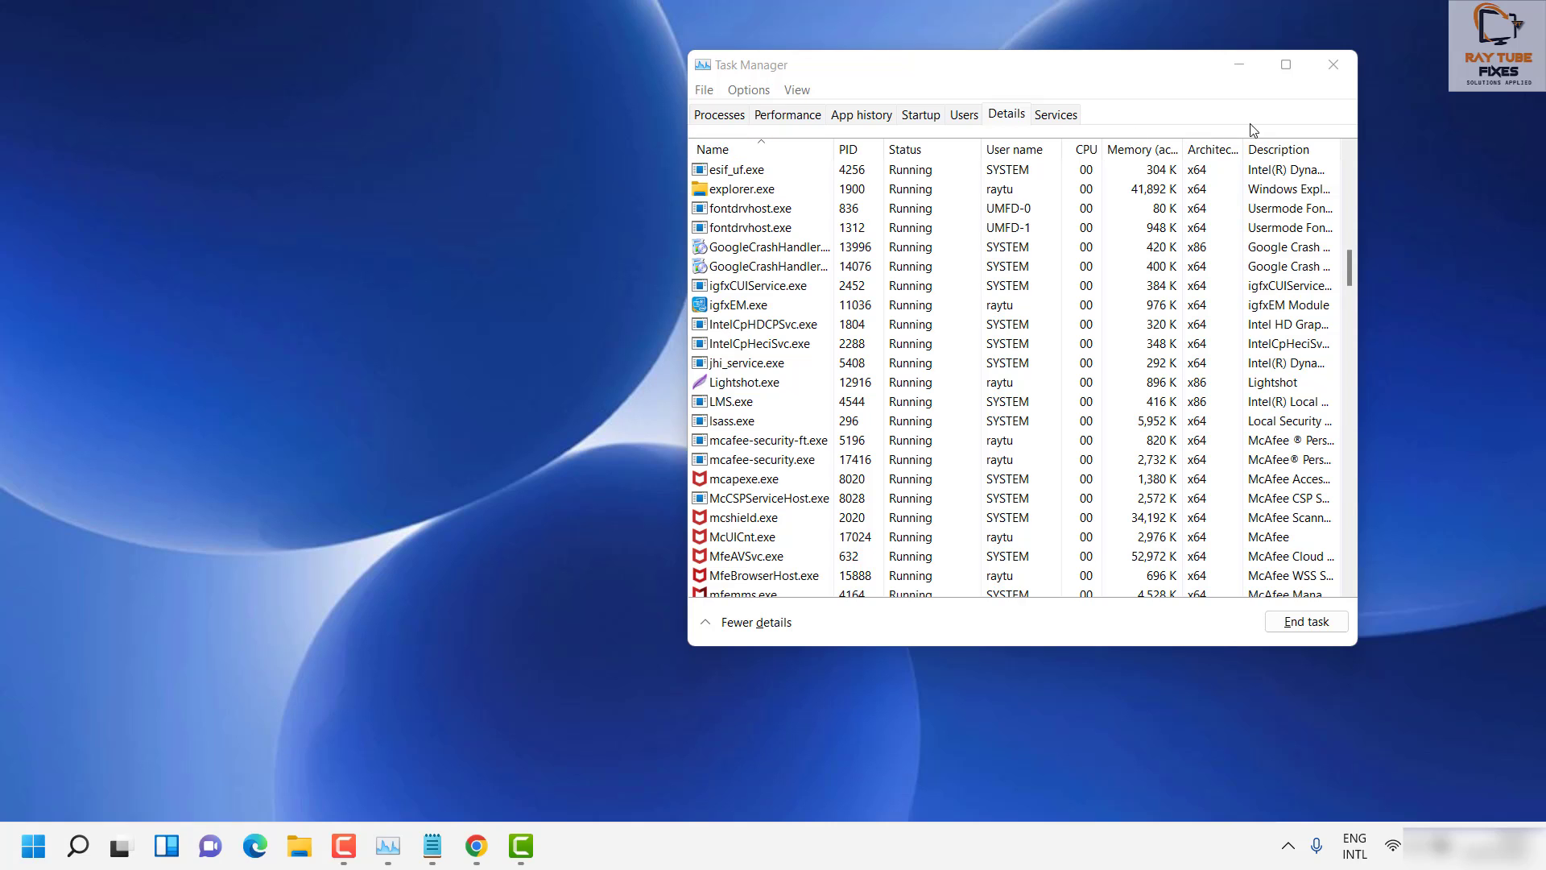
pyautogui.click(1333, 64)
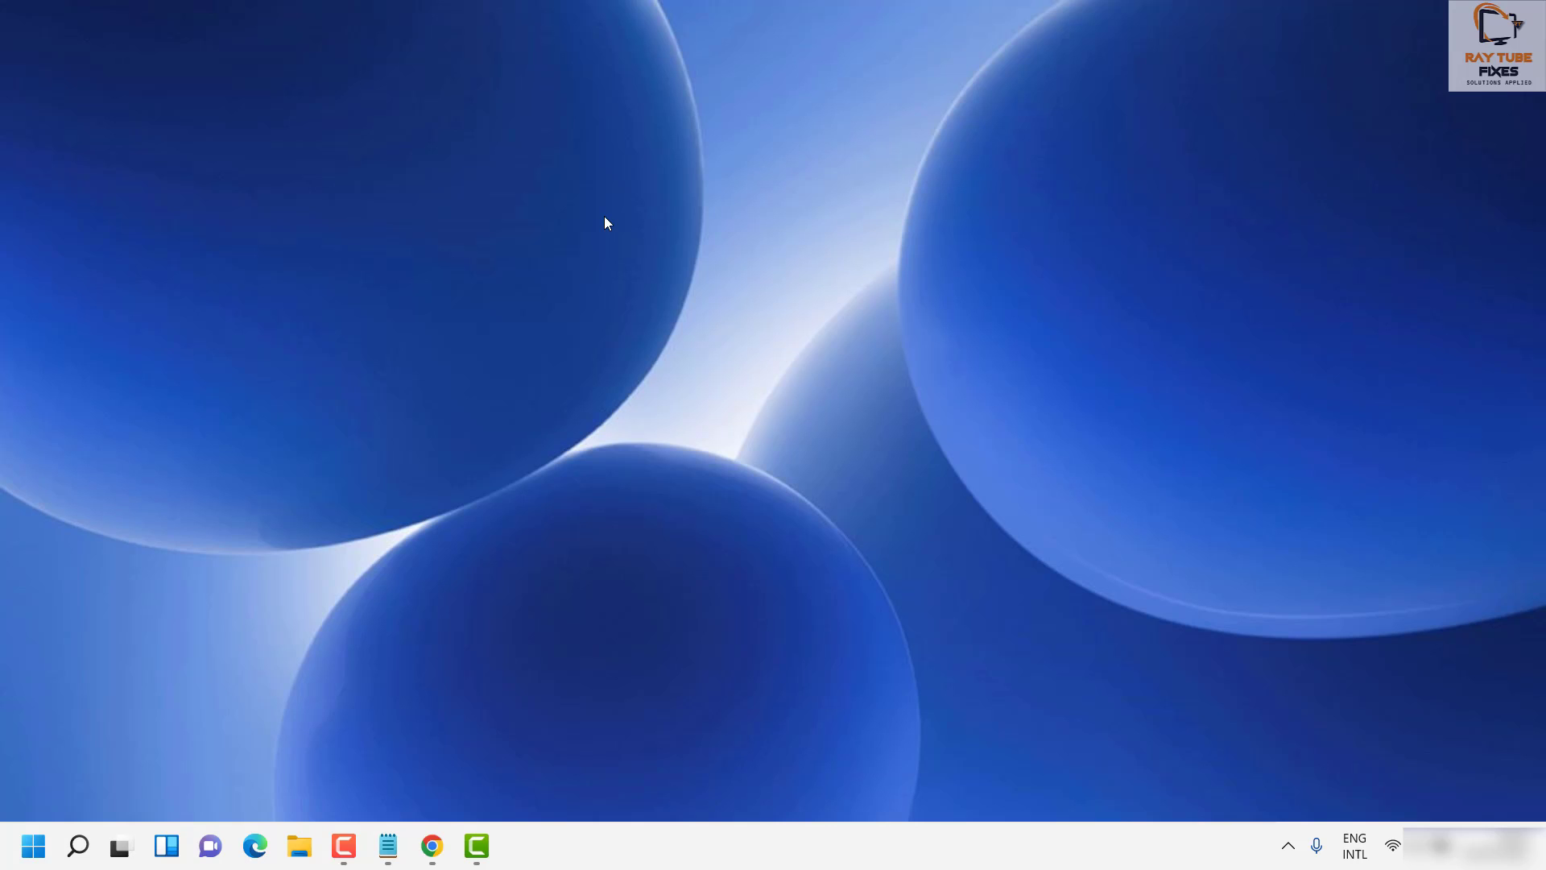
# Reopen Task Manager in its expanded view and run cmd as a new task.
pyautogui.hotkey('ctrl', 'shift', 'Escape')
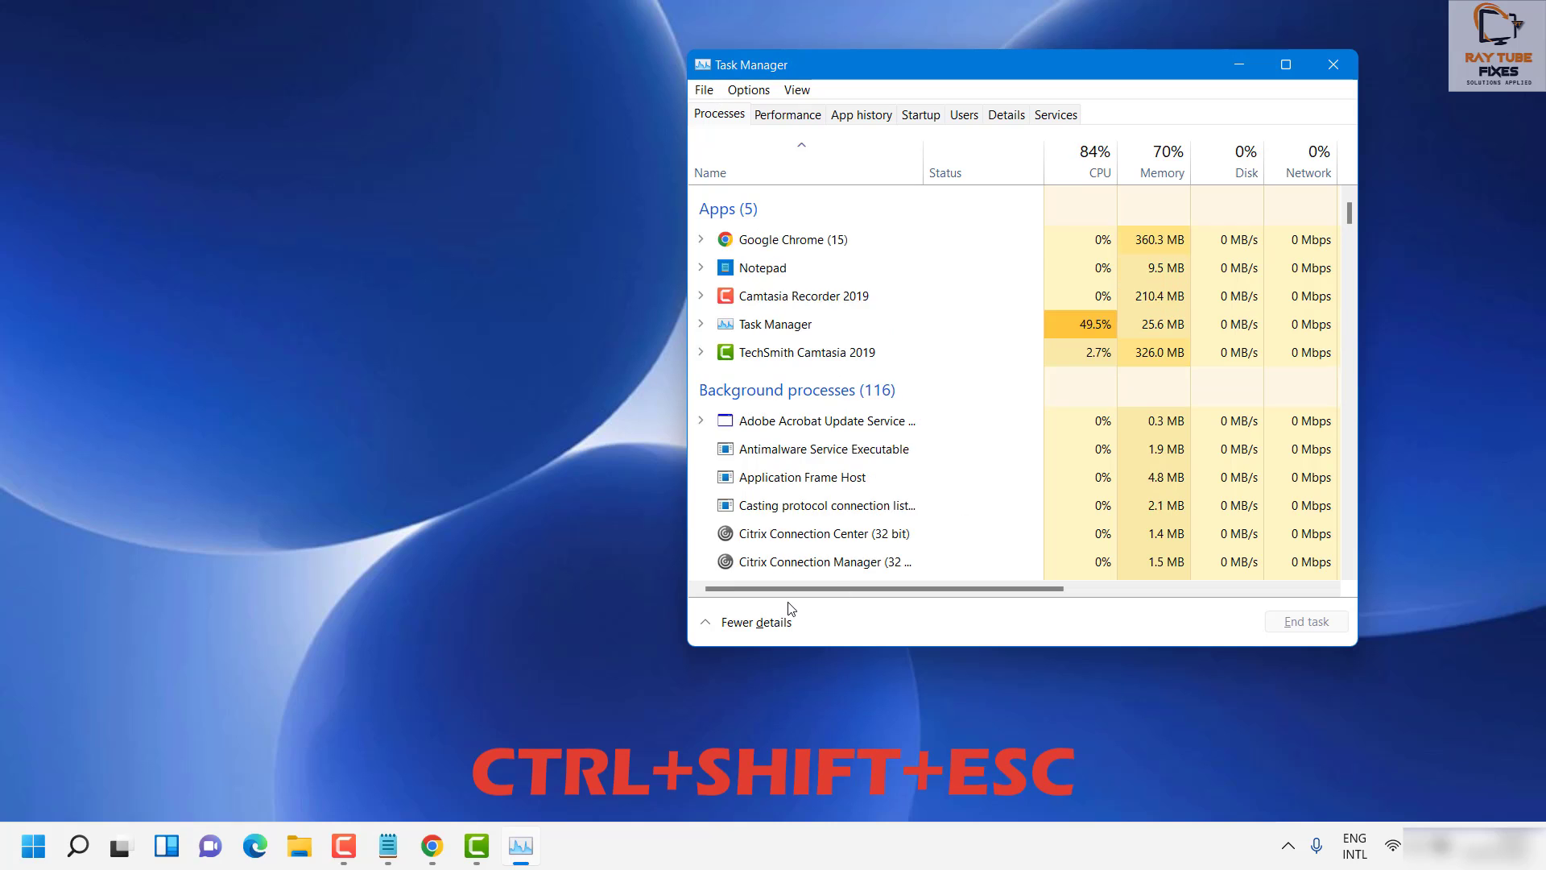
pyautogui.click(745, 624)
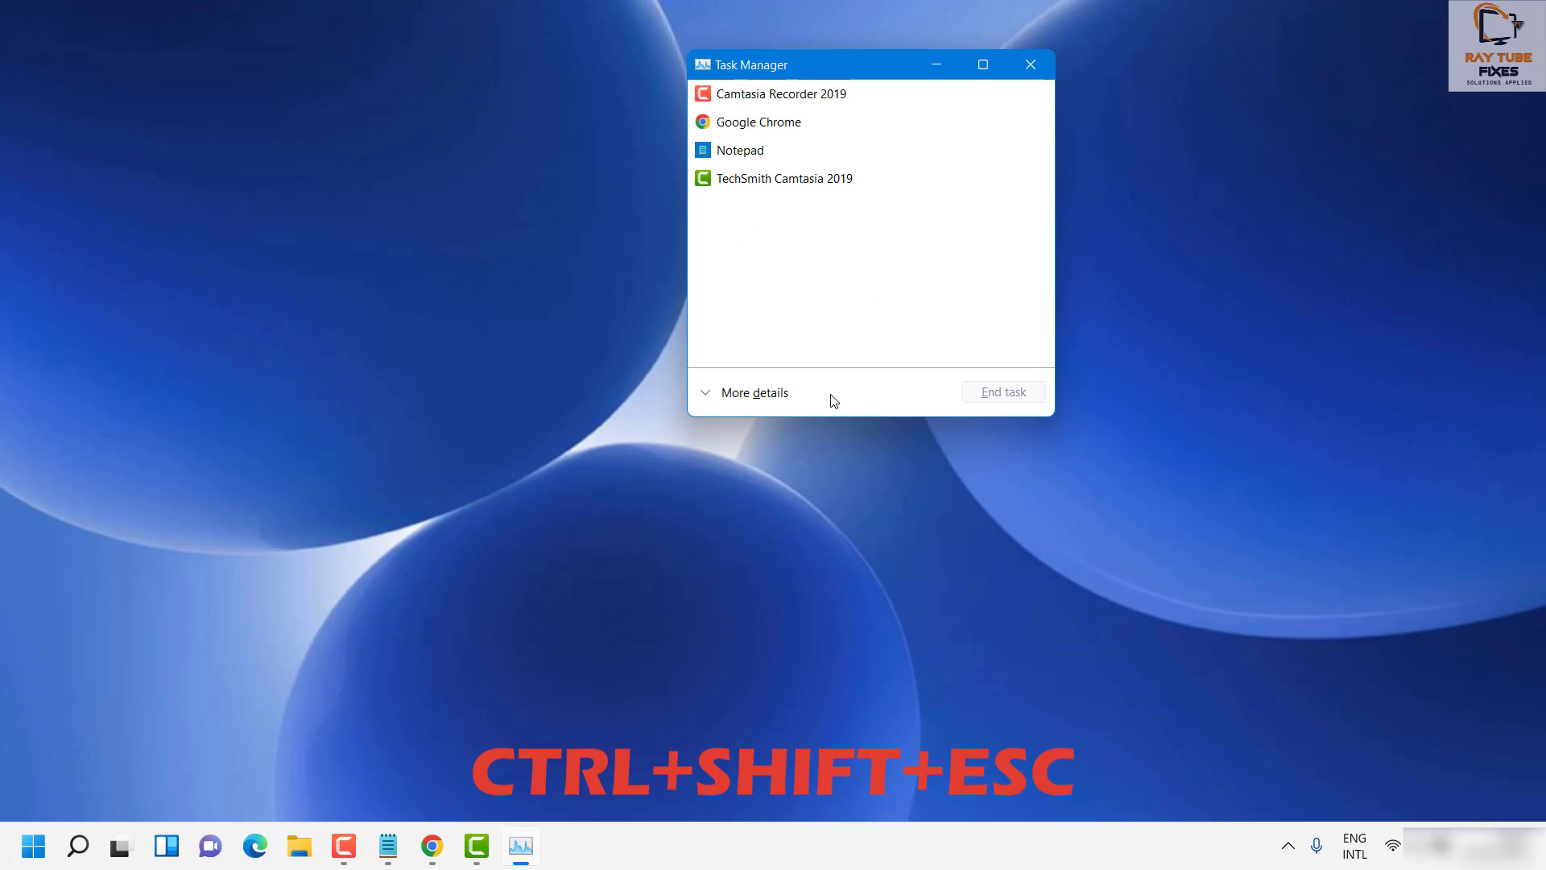
pyautogui.click(742, 395)
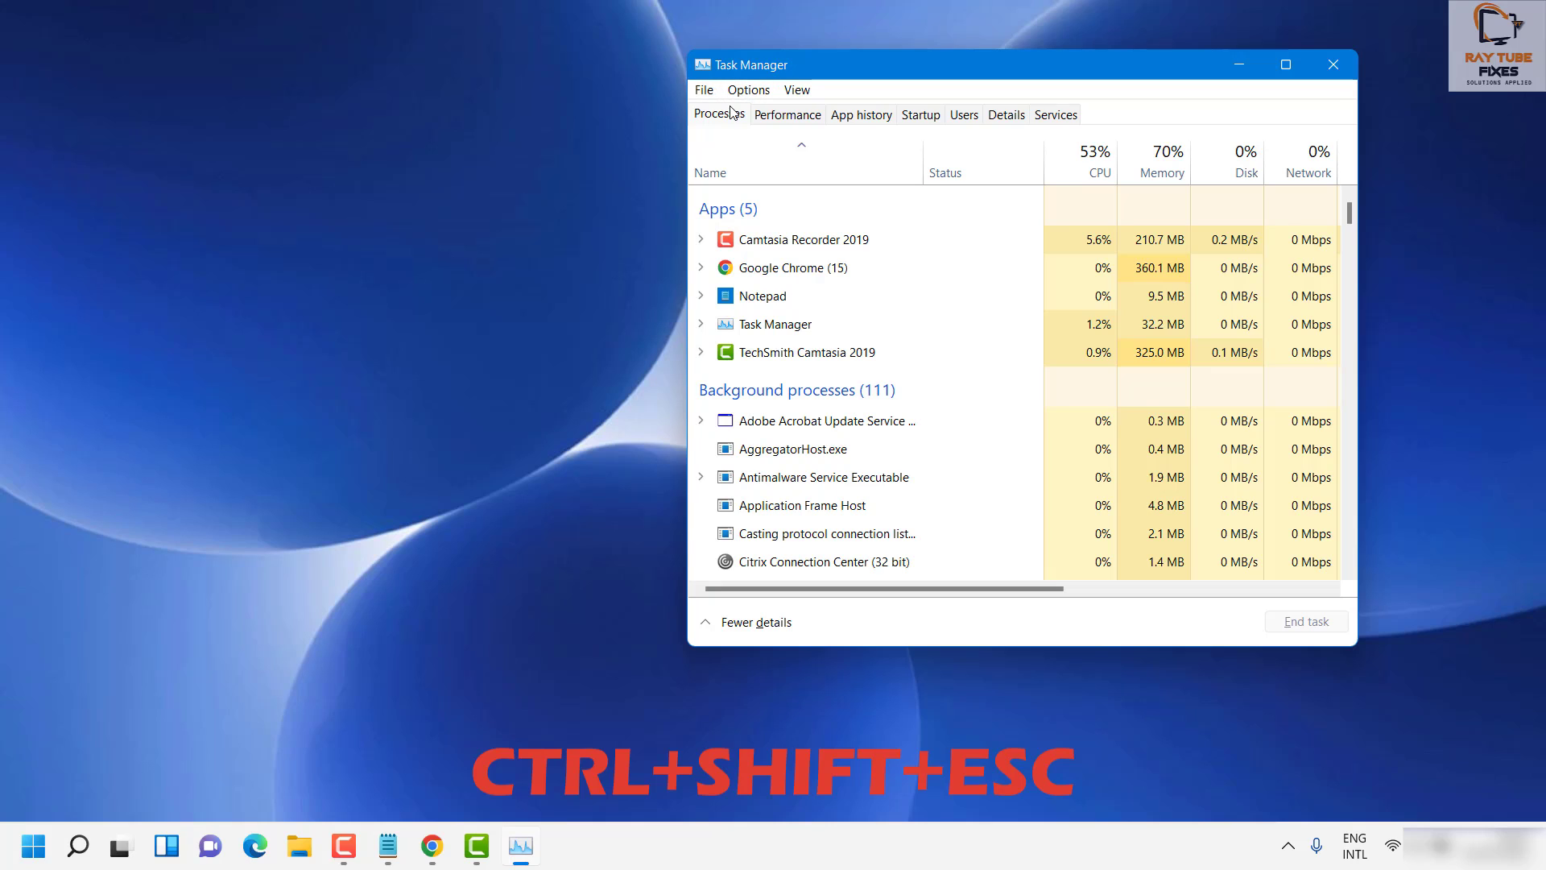
pyautogui.click(704, 89)
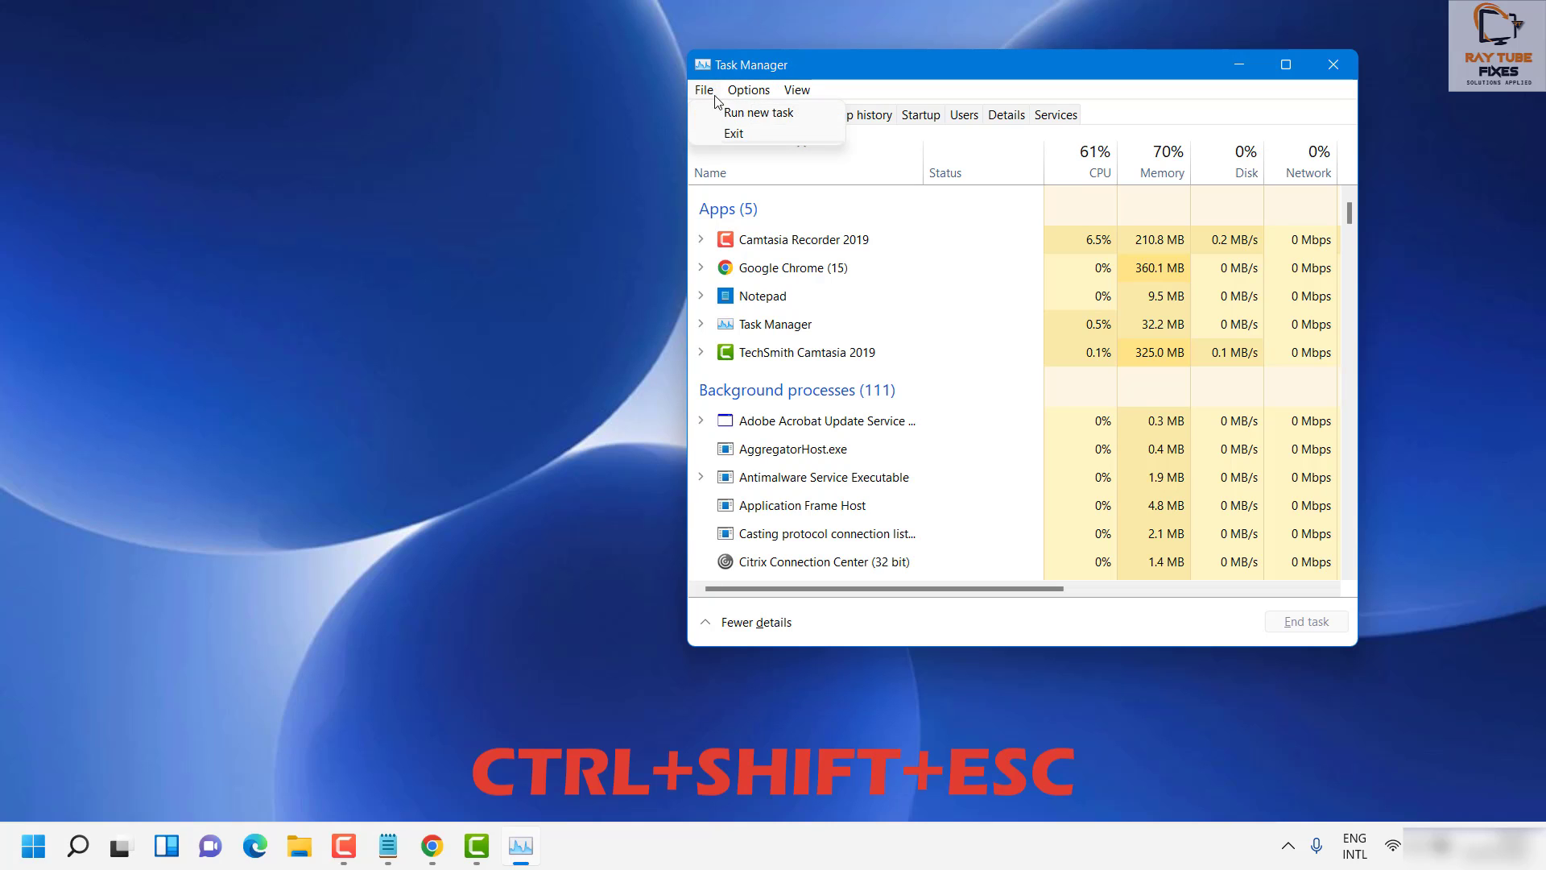
pyautogui.click(758, 112)
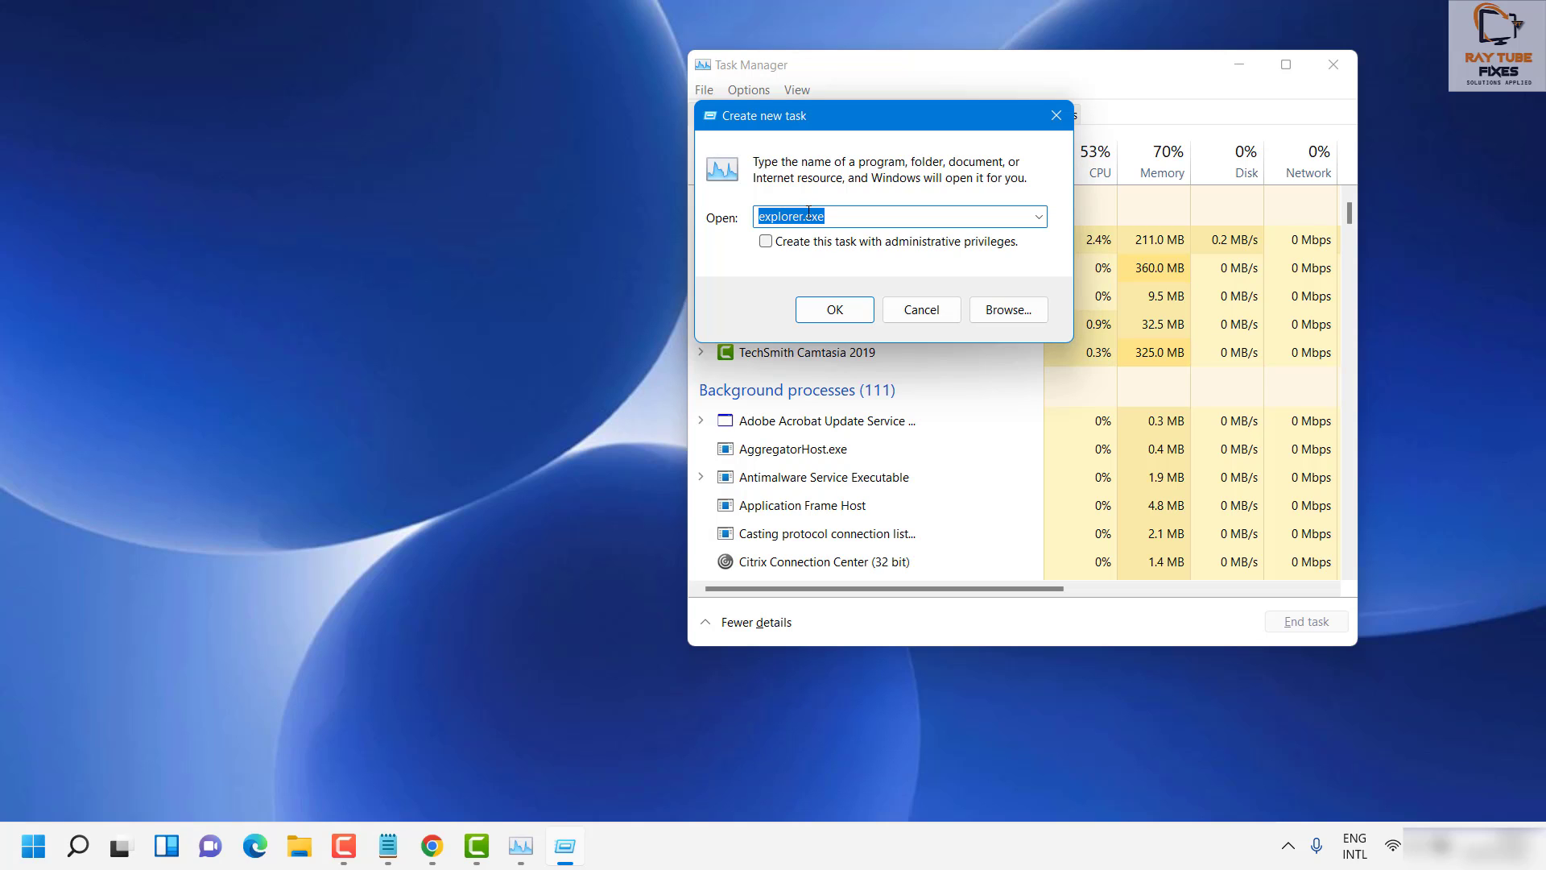
pyautogui.write('cmd')
pyautogui.click(809, 314)
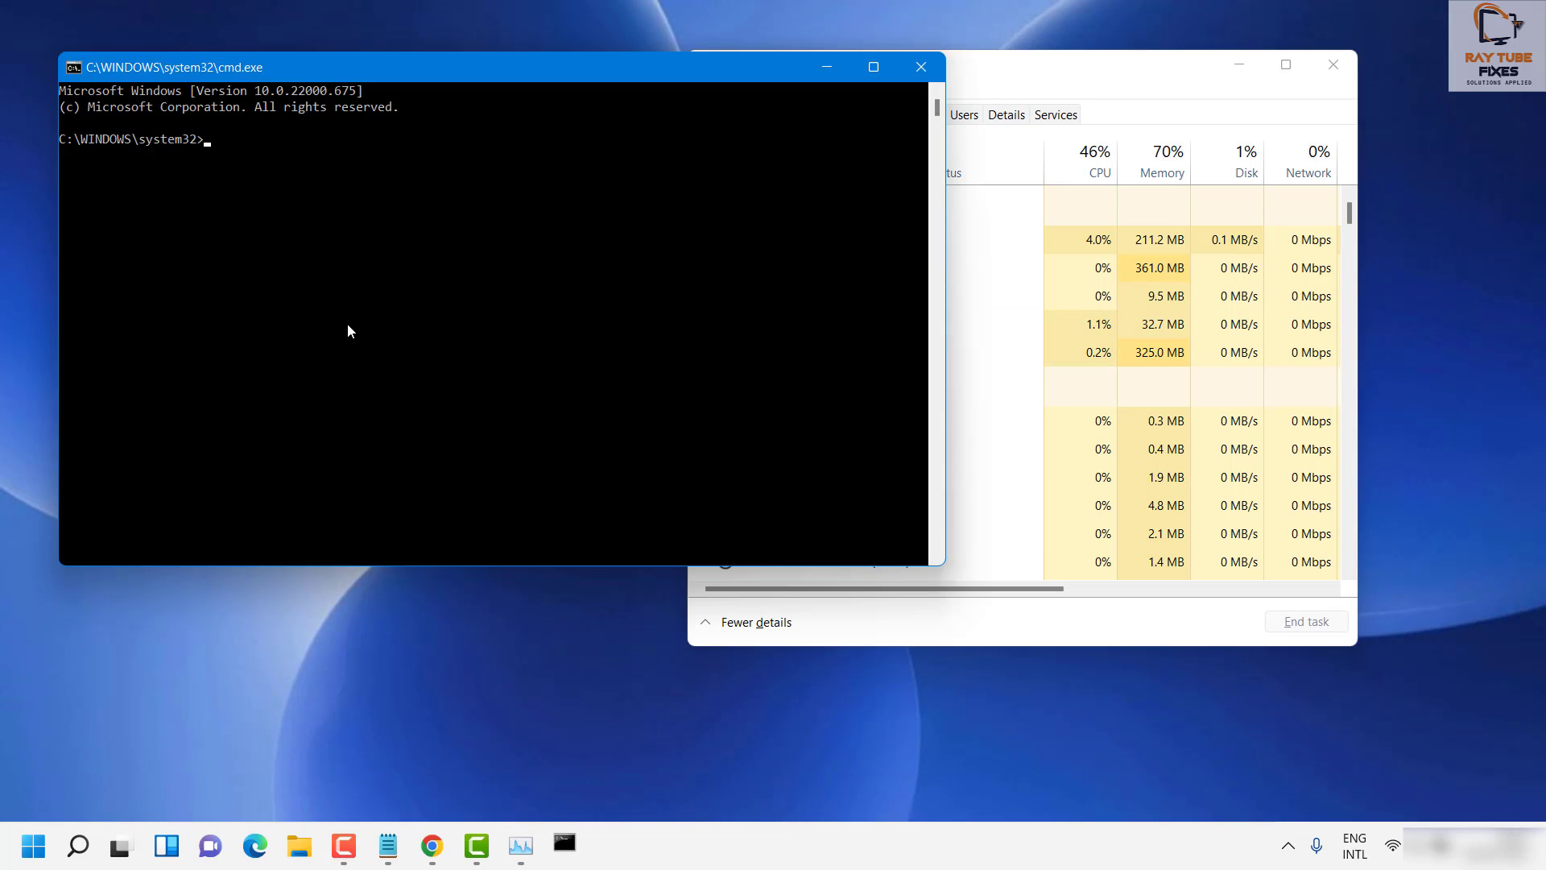
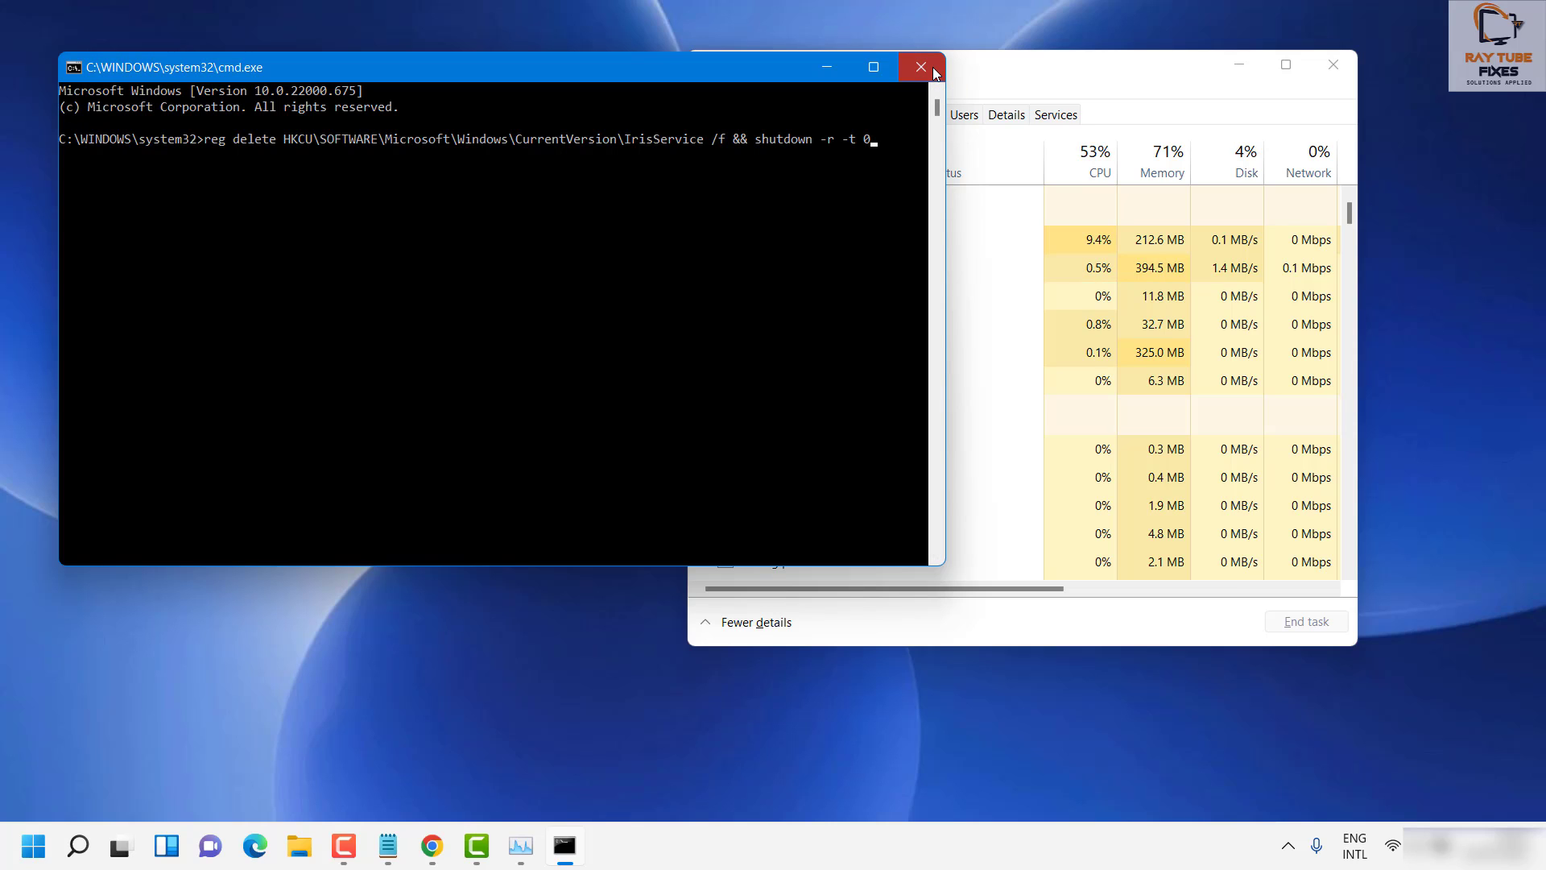
# Close the Command Prompt without running the pending reg delete command, and close Task Manager.
pyautogui.click(932, 66)
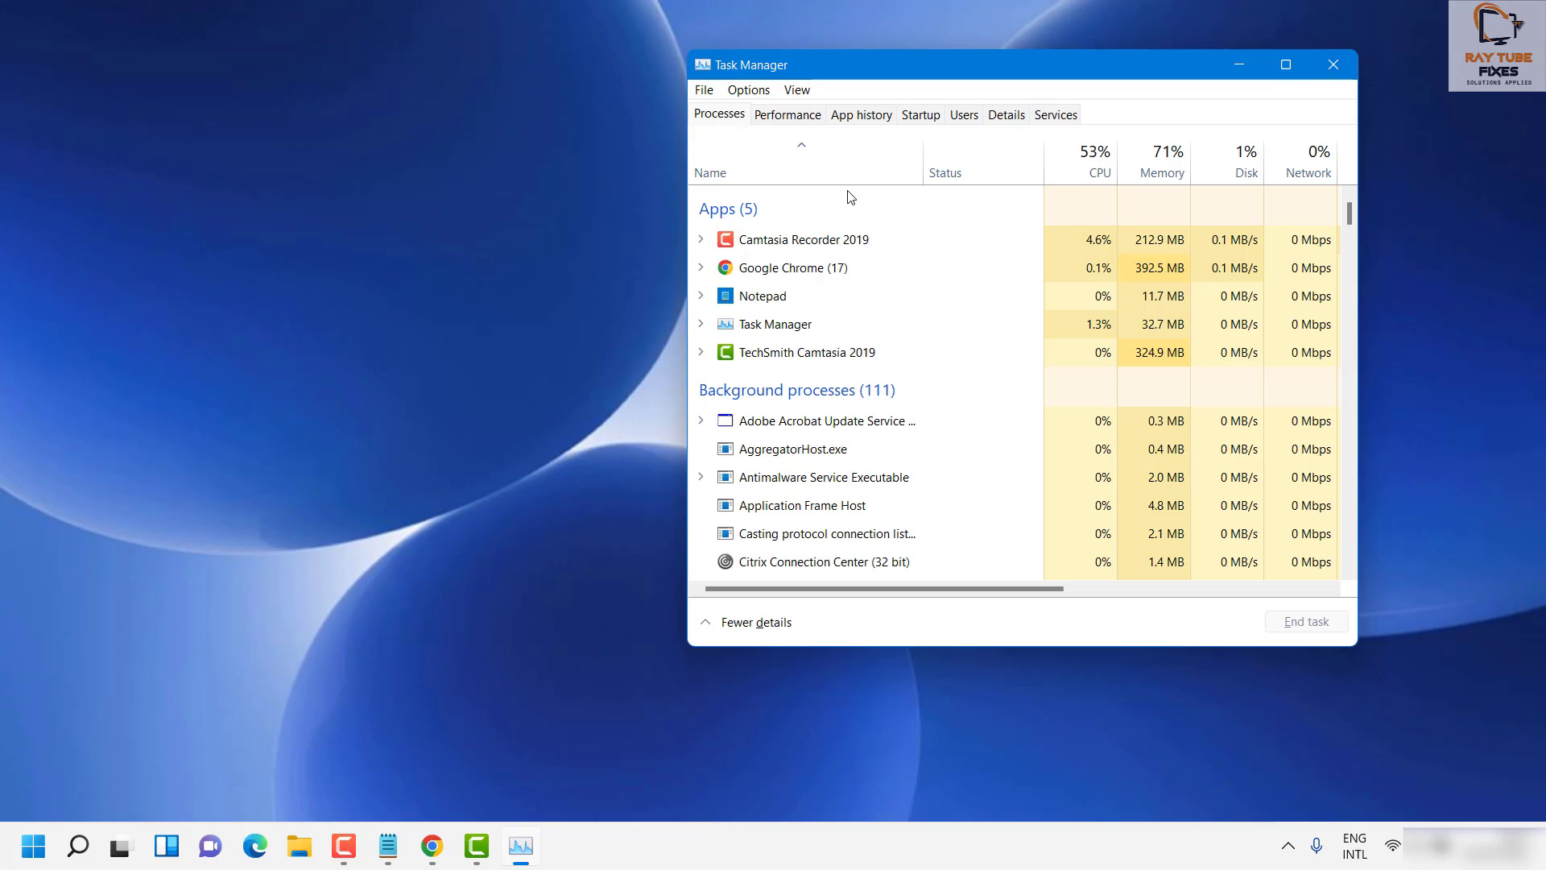
pyautogui.click(1333, 66)
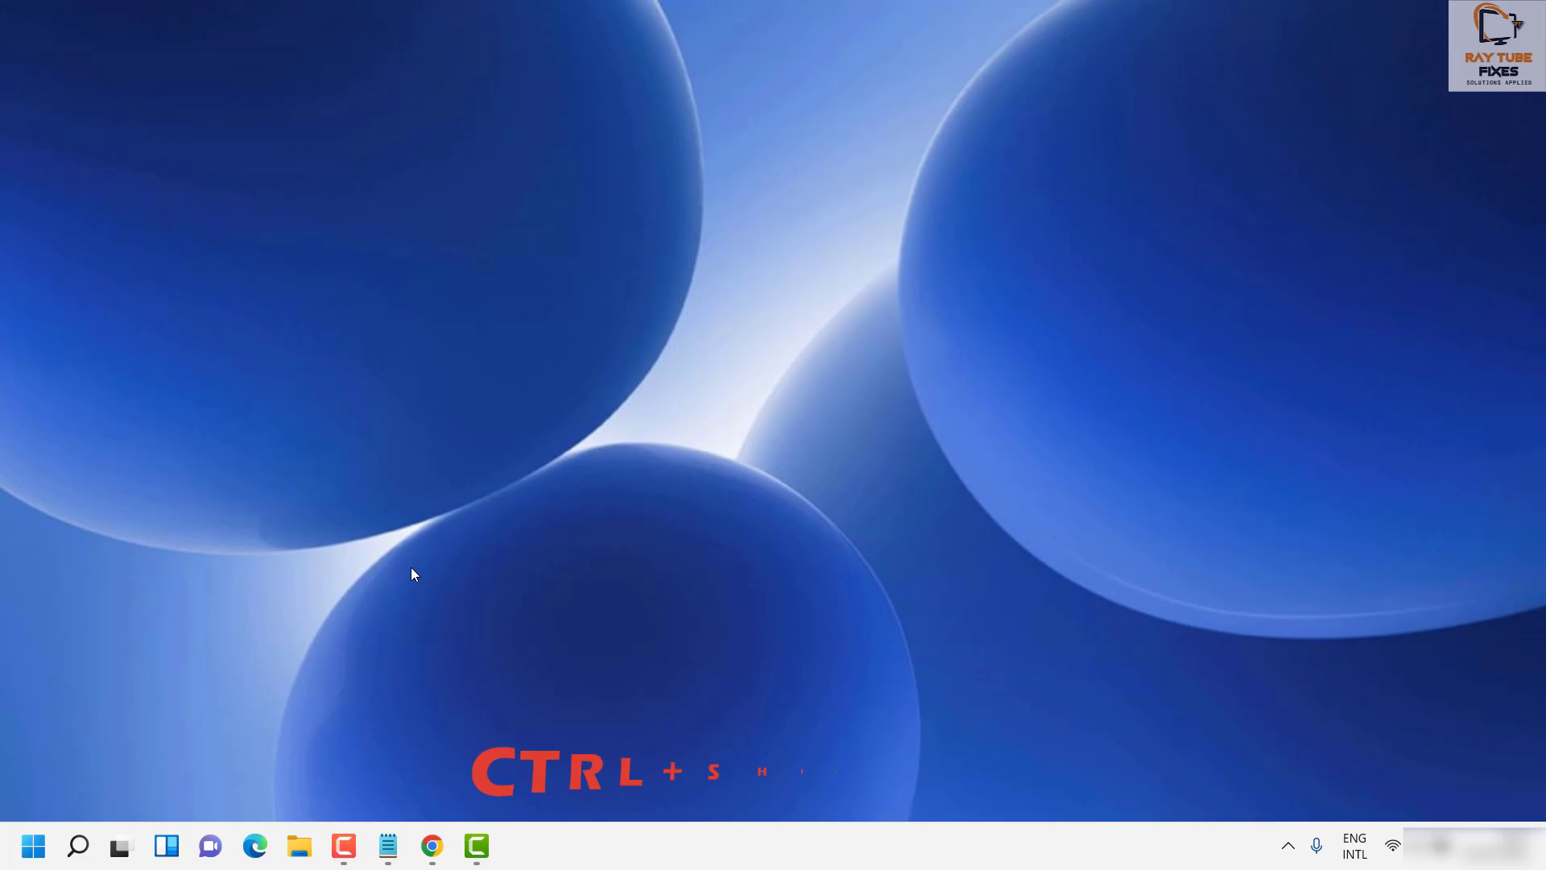
# Open Task Manager again and search the Control Panel items for "powershell".
pyautogui.hotkey('ctrl', 'shift', 'Escape')
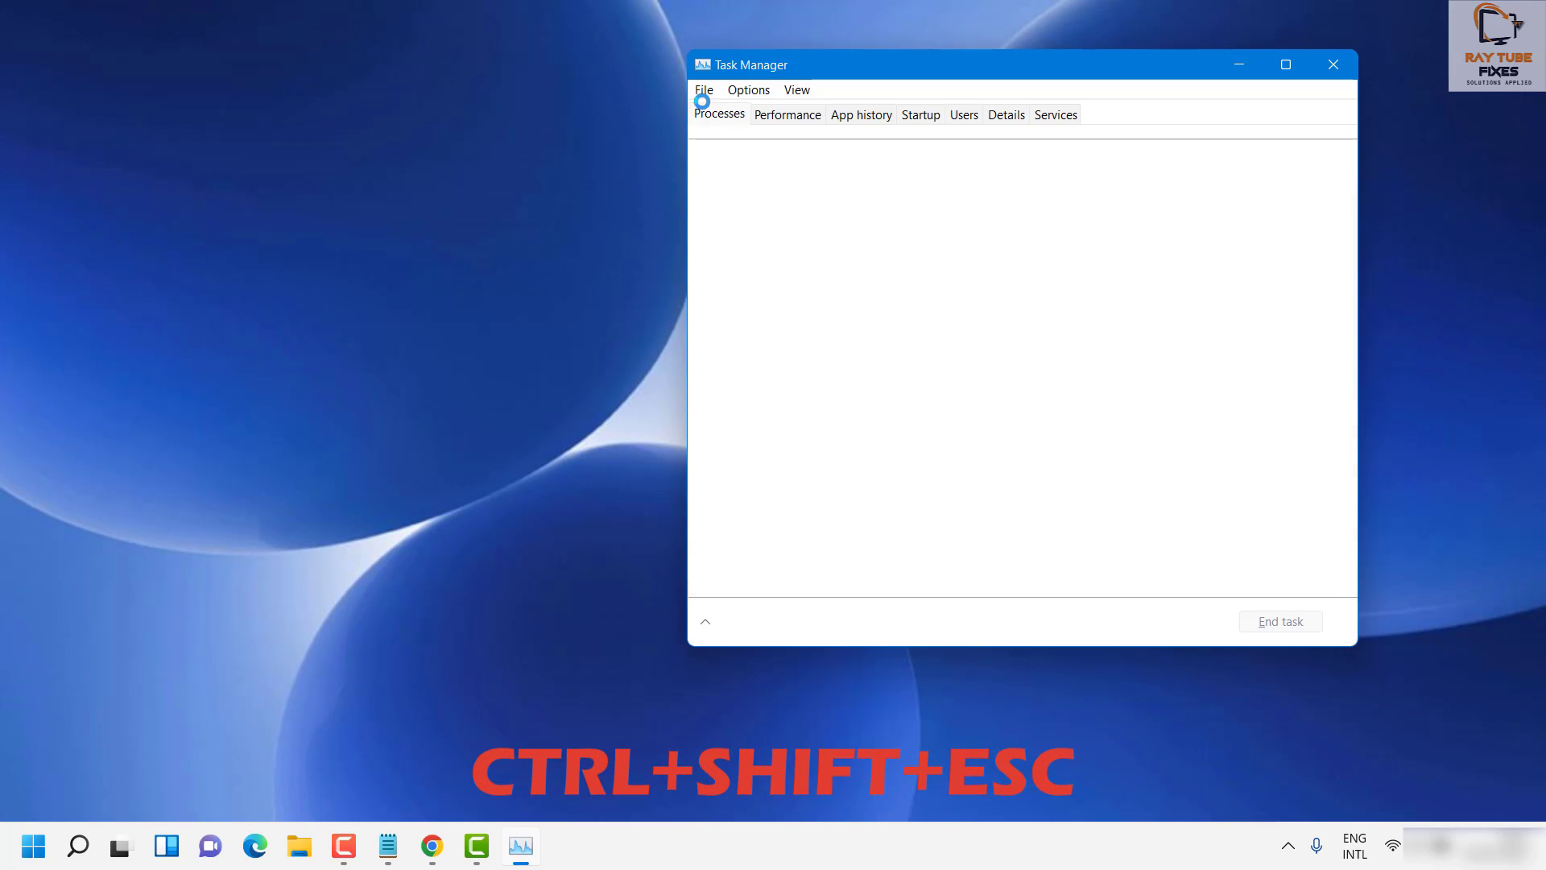
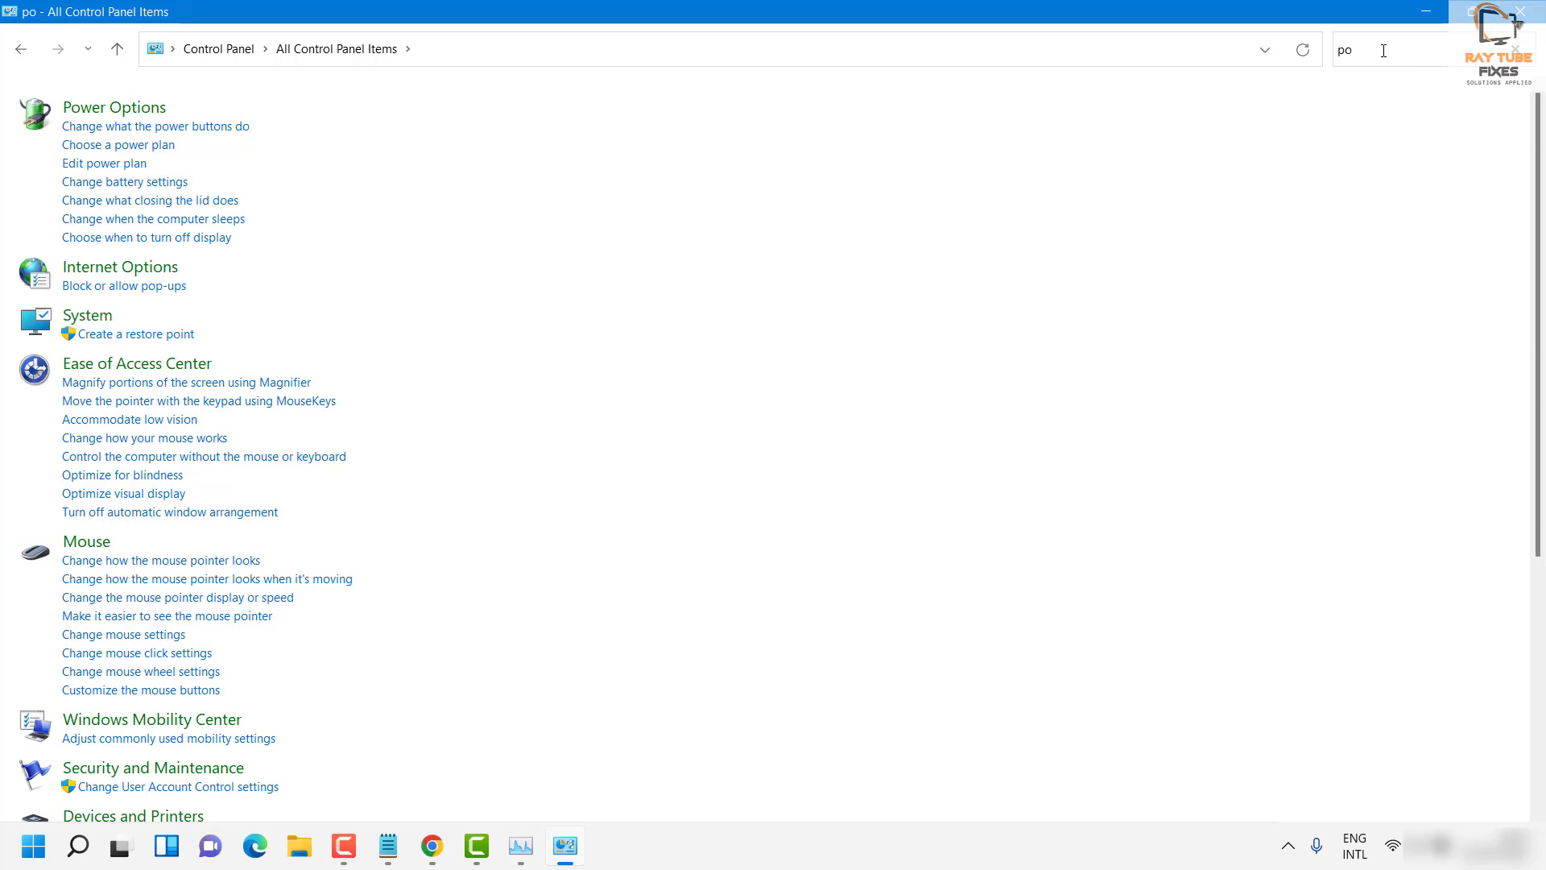
pyautogui.doubleClick(1383, 50)
pyautogui.write('powershe')
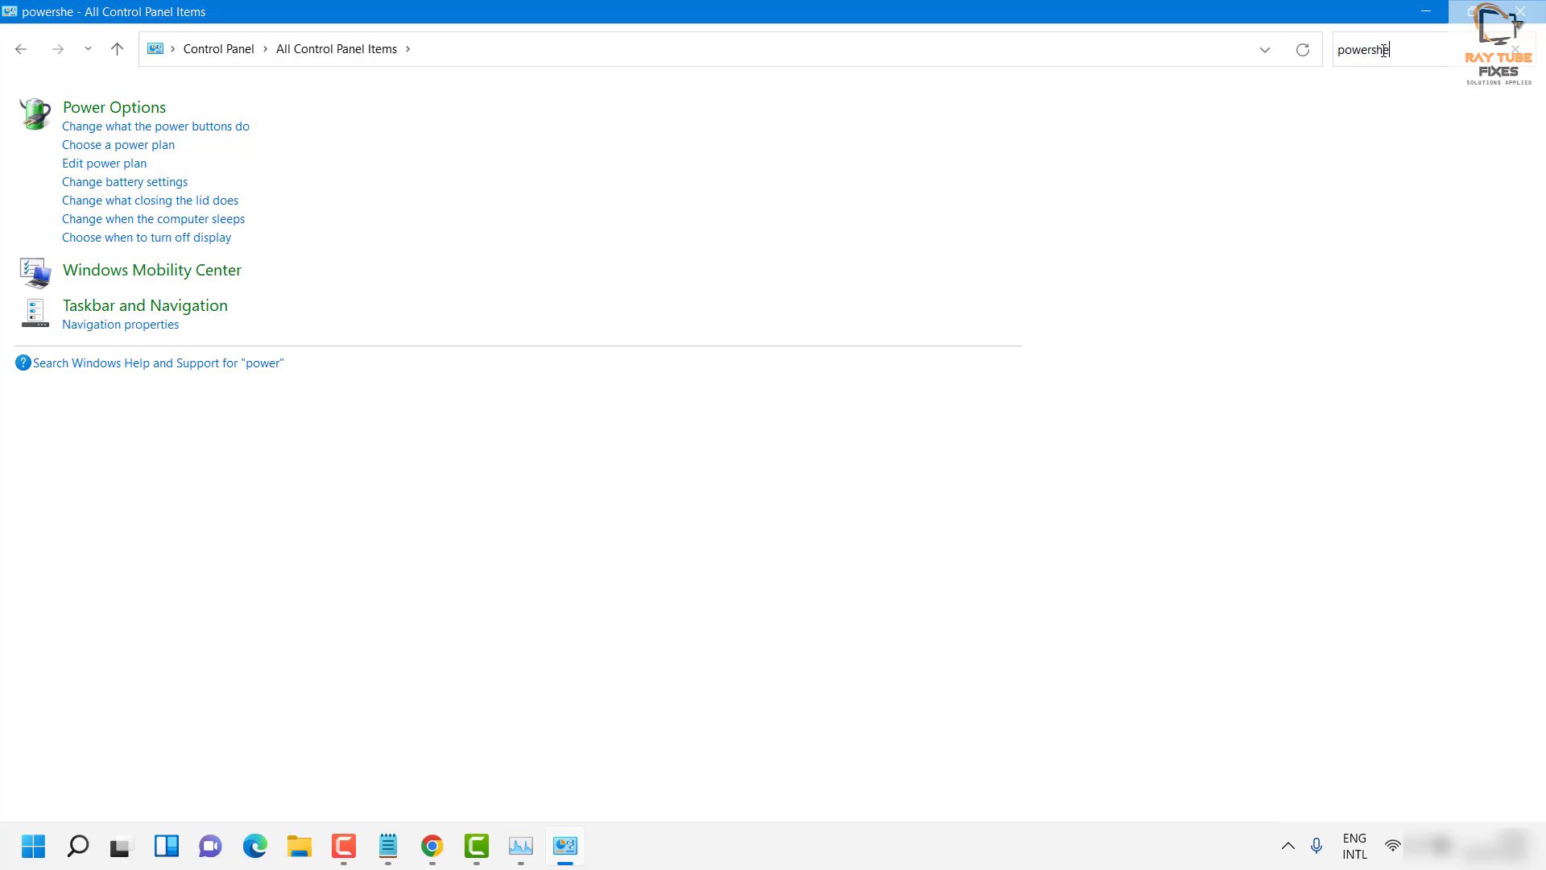
pyautogui.press('BackSpace')
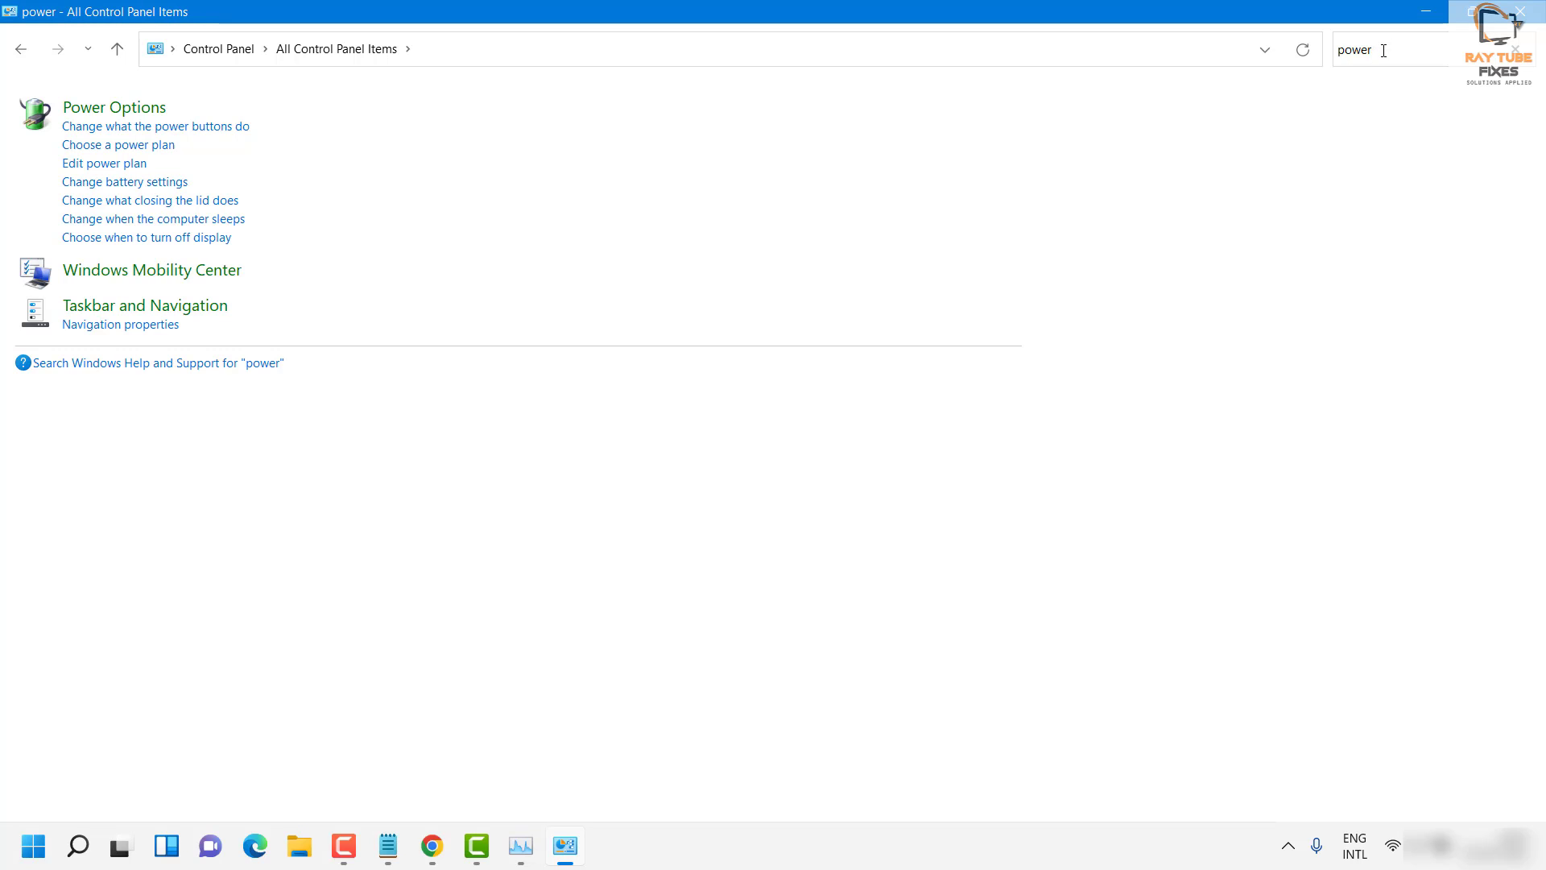
pyautogui.write('shell')
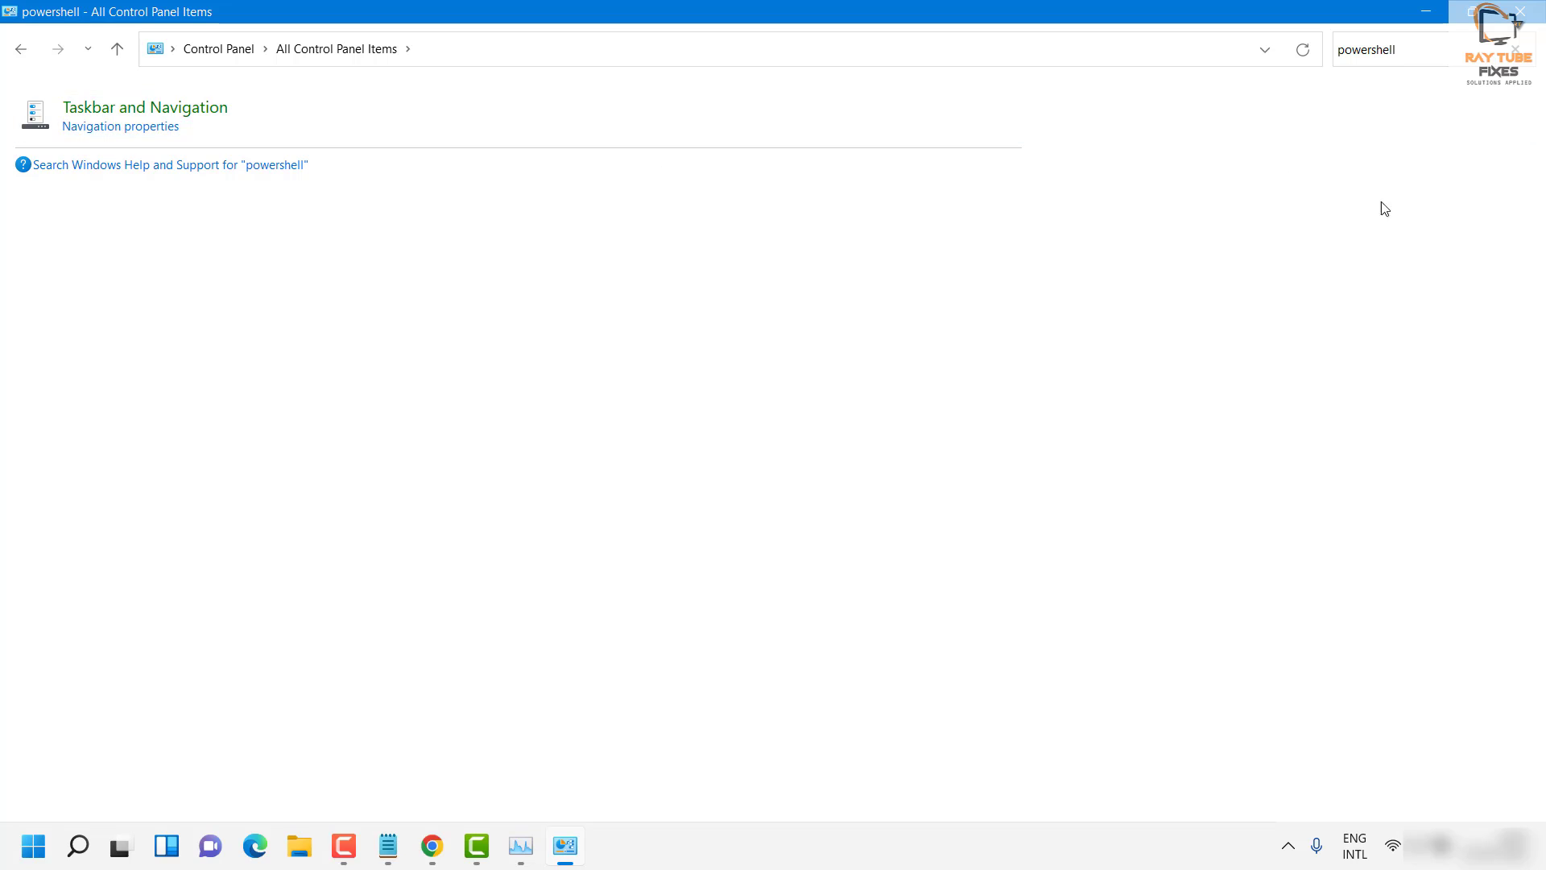
pyautogui.moveTo(1397, 50); pyautogui.dragTo(1138, 87)
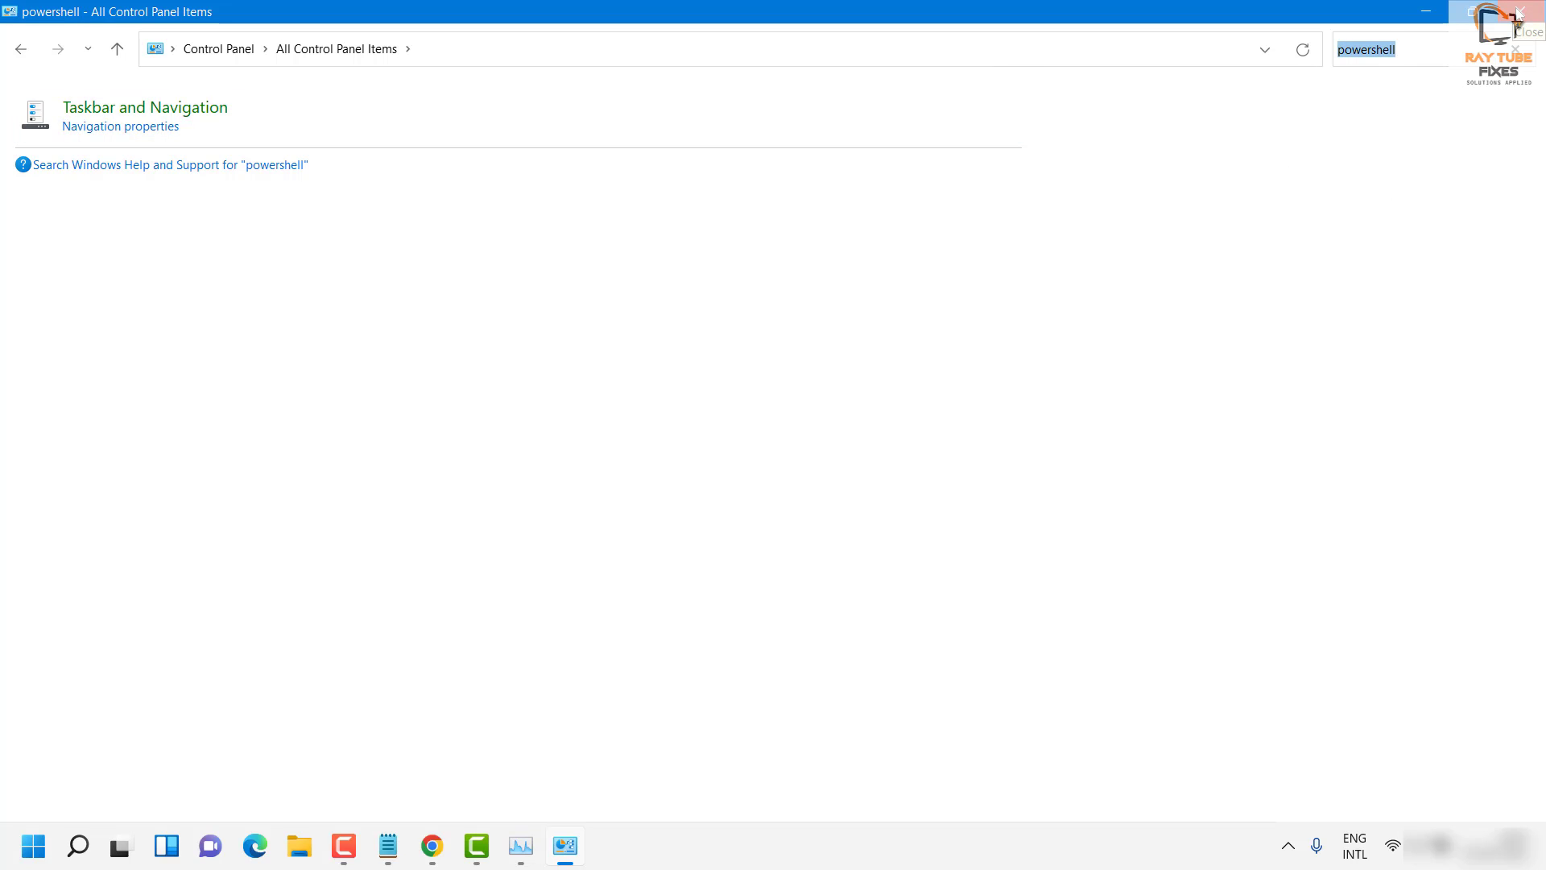
# Close the Control Panel, find "powershell" through Start and run Windows PowerShell as administrator, leaving only one PowerShell window open.
pyautogui.click(1518, 11)
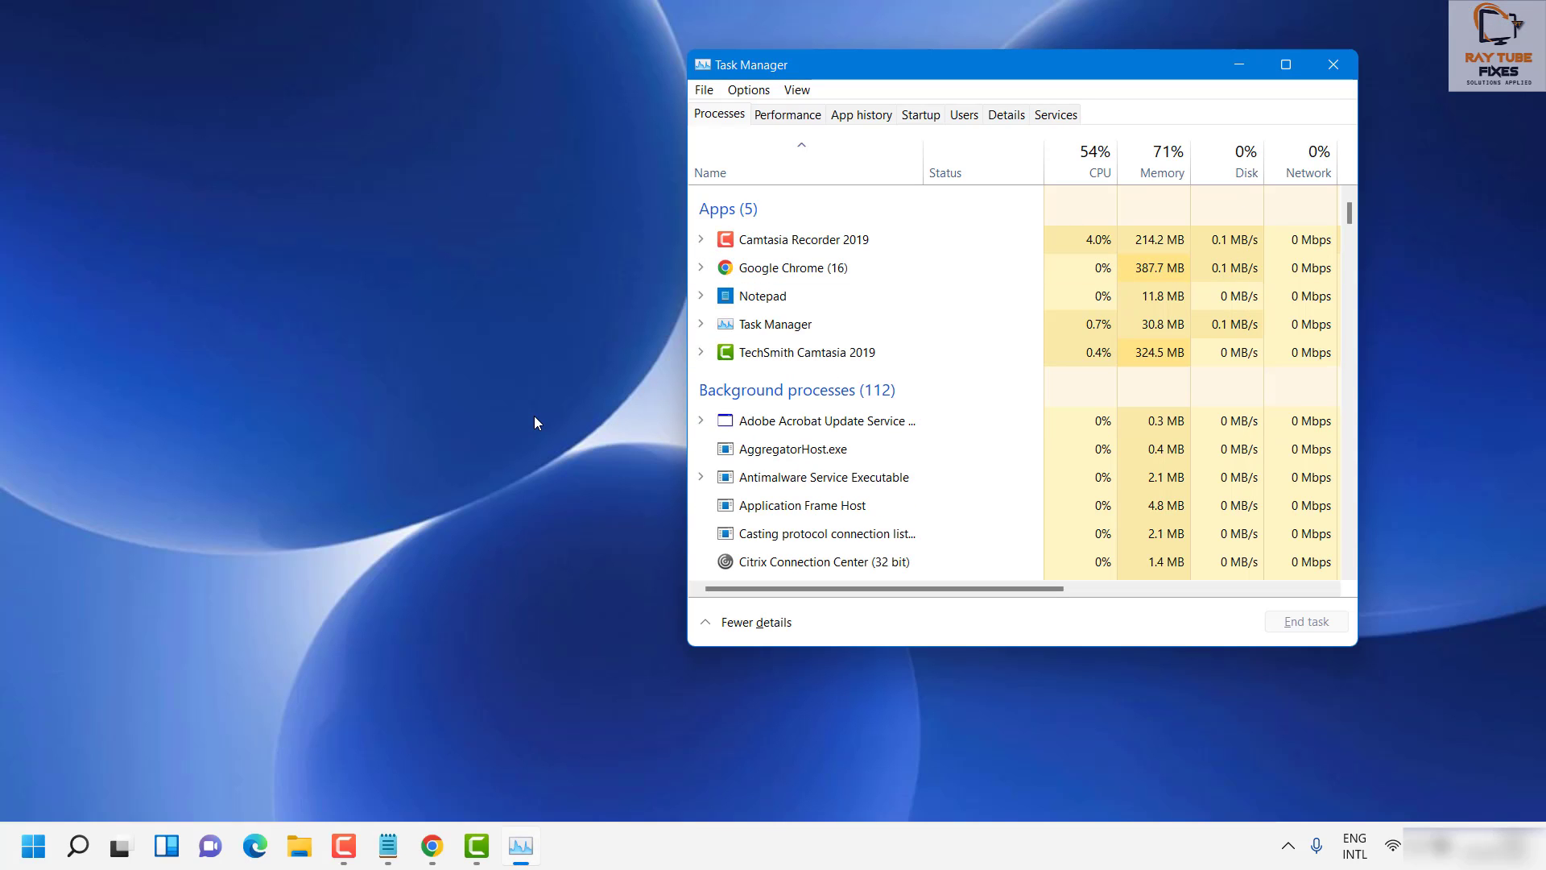
pyautogui.press('super')
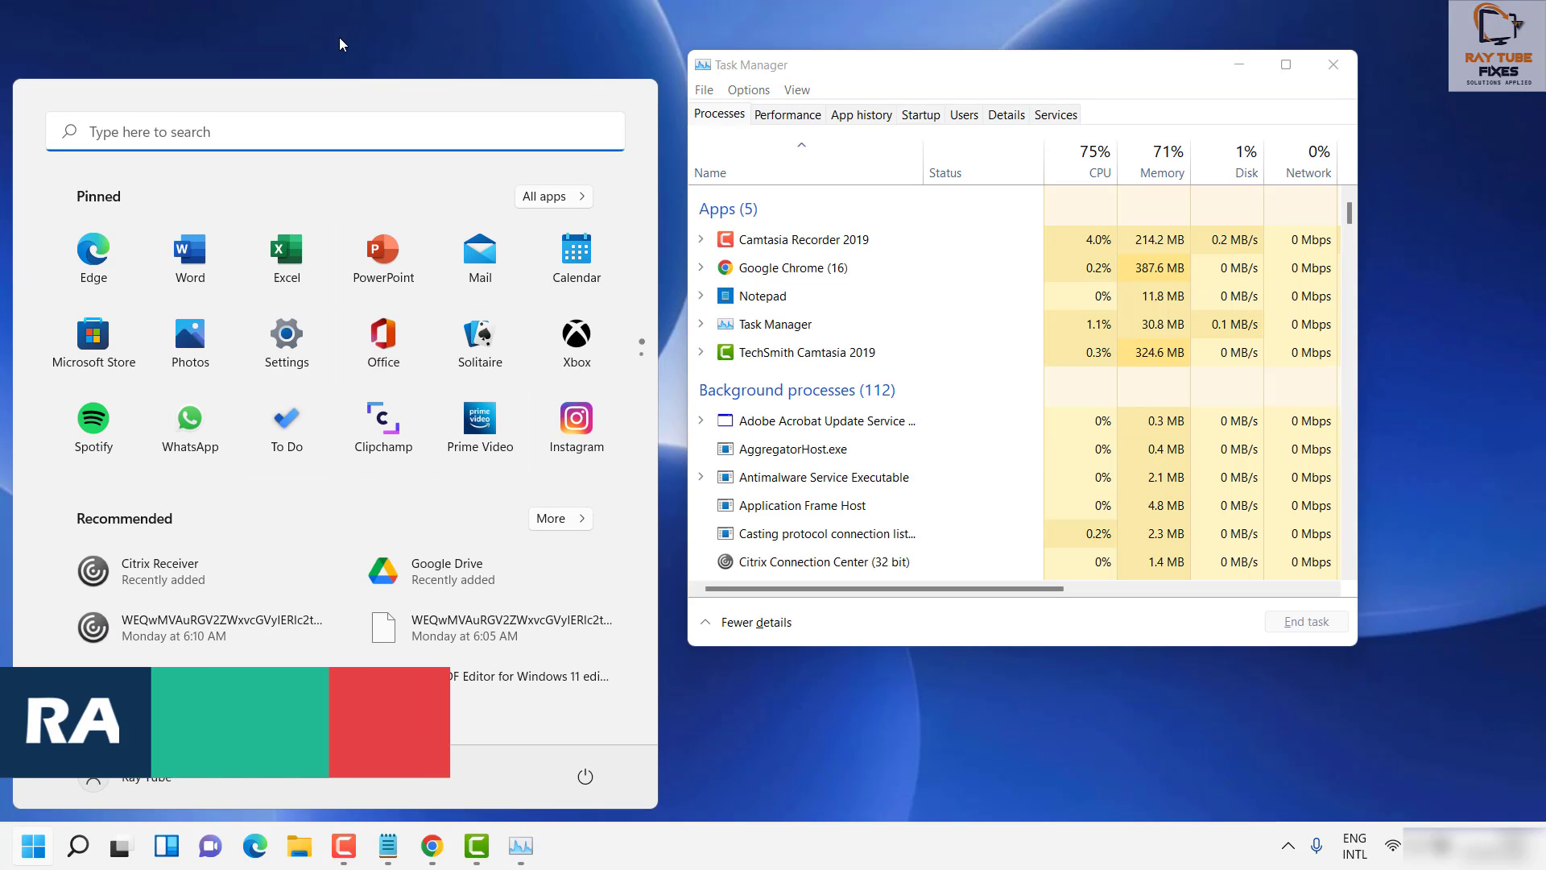
pyautogui.click(215, 133)
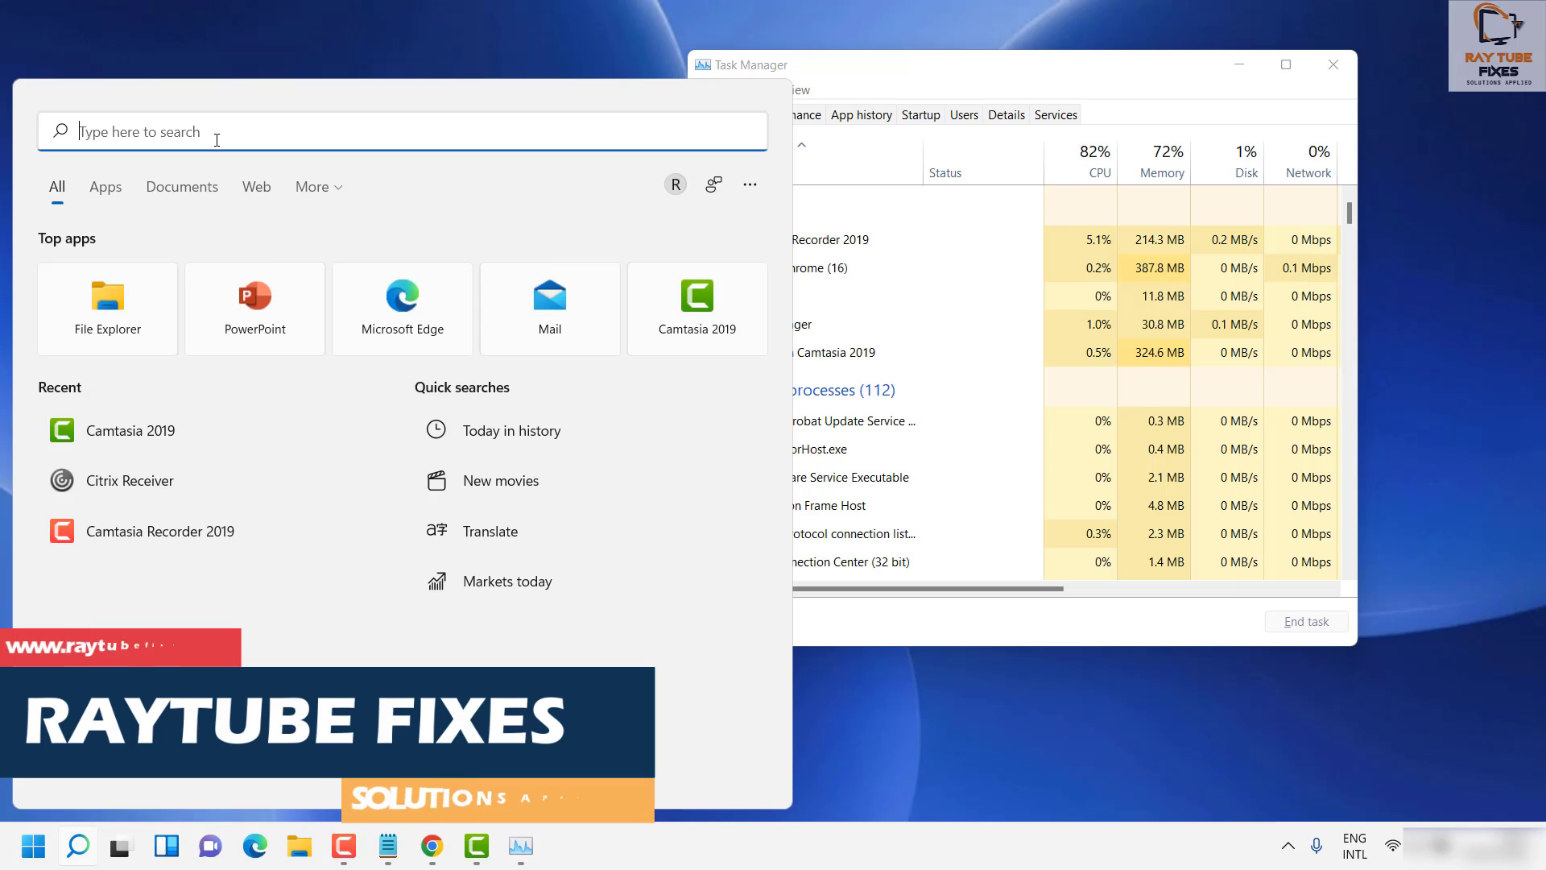
pyautogui.write('power')
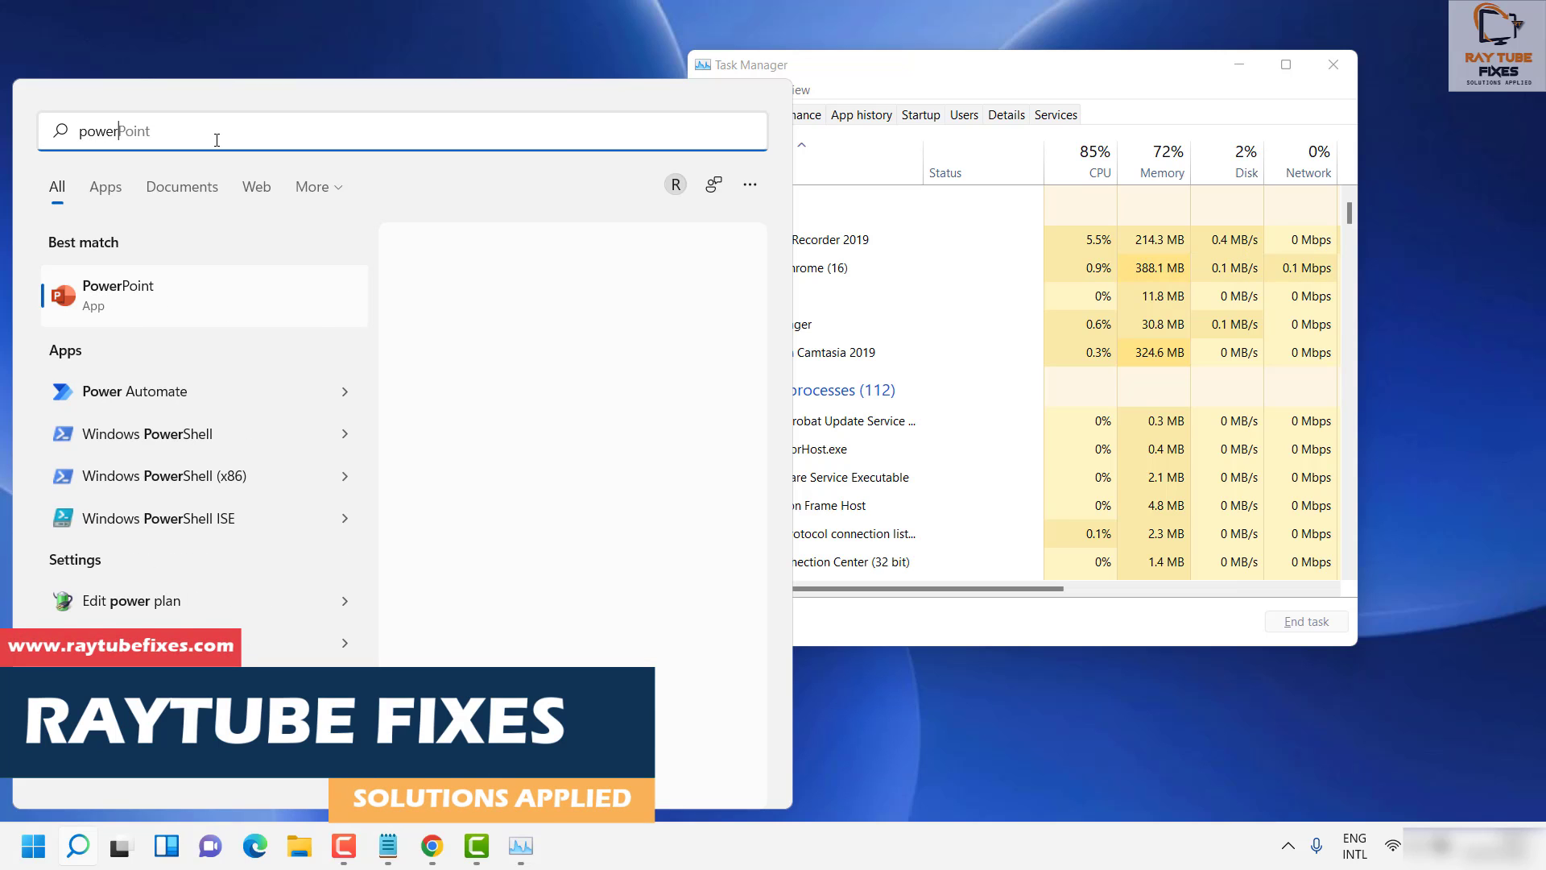
pyautogui.write('shell')
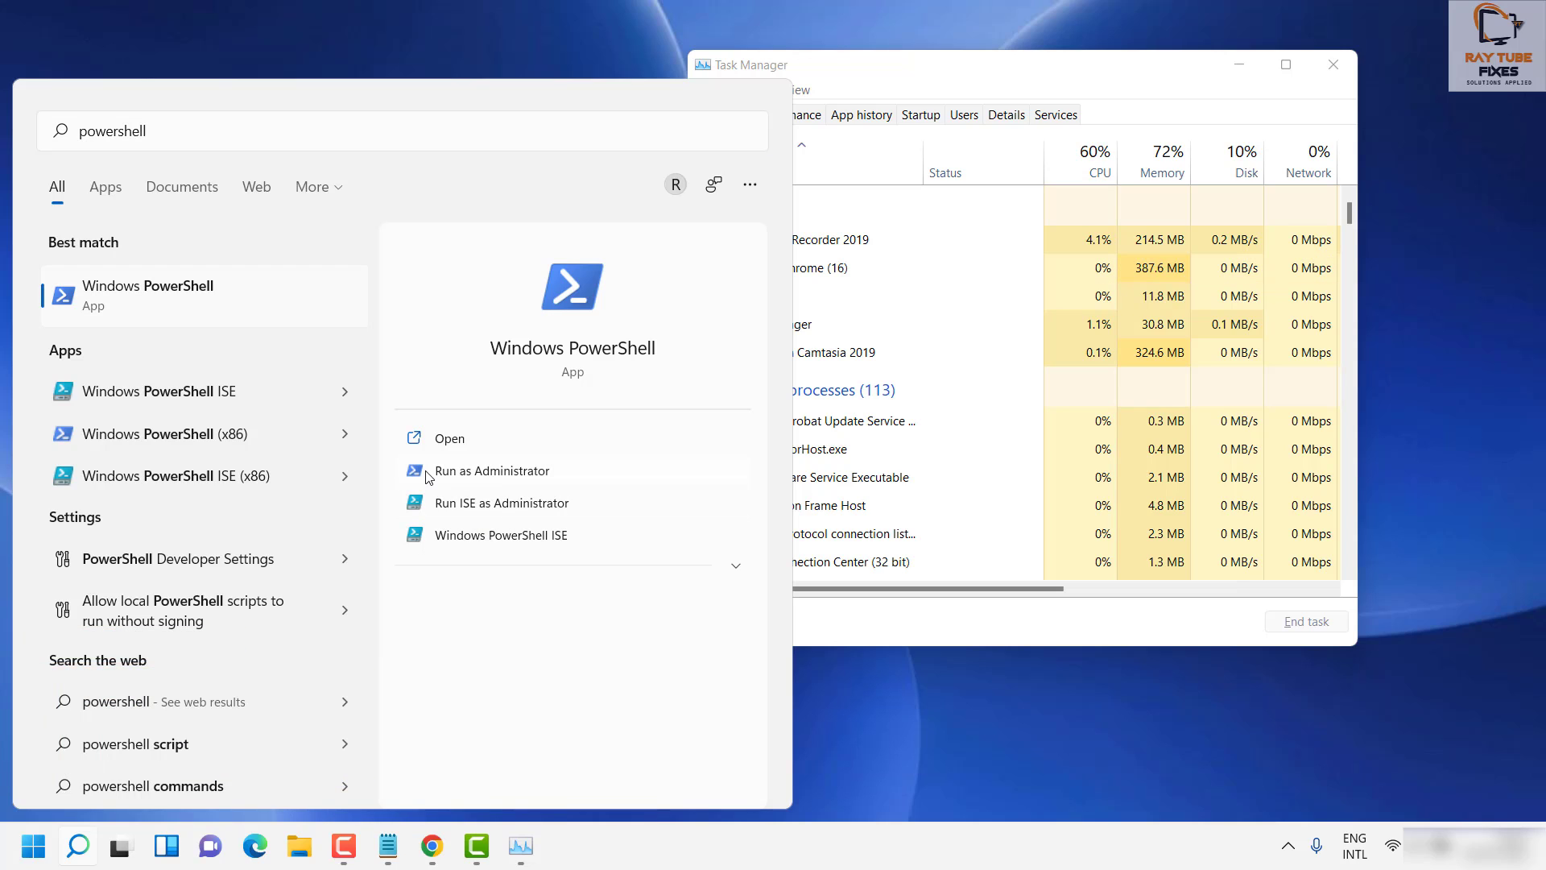
pyautogui.click(453, 476)
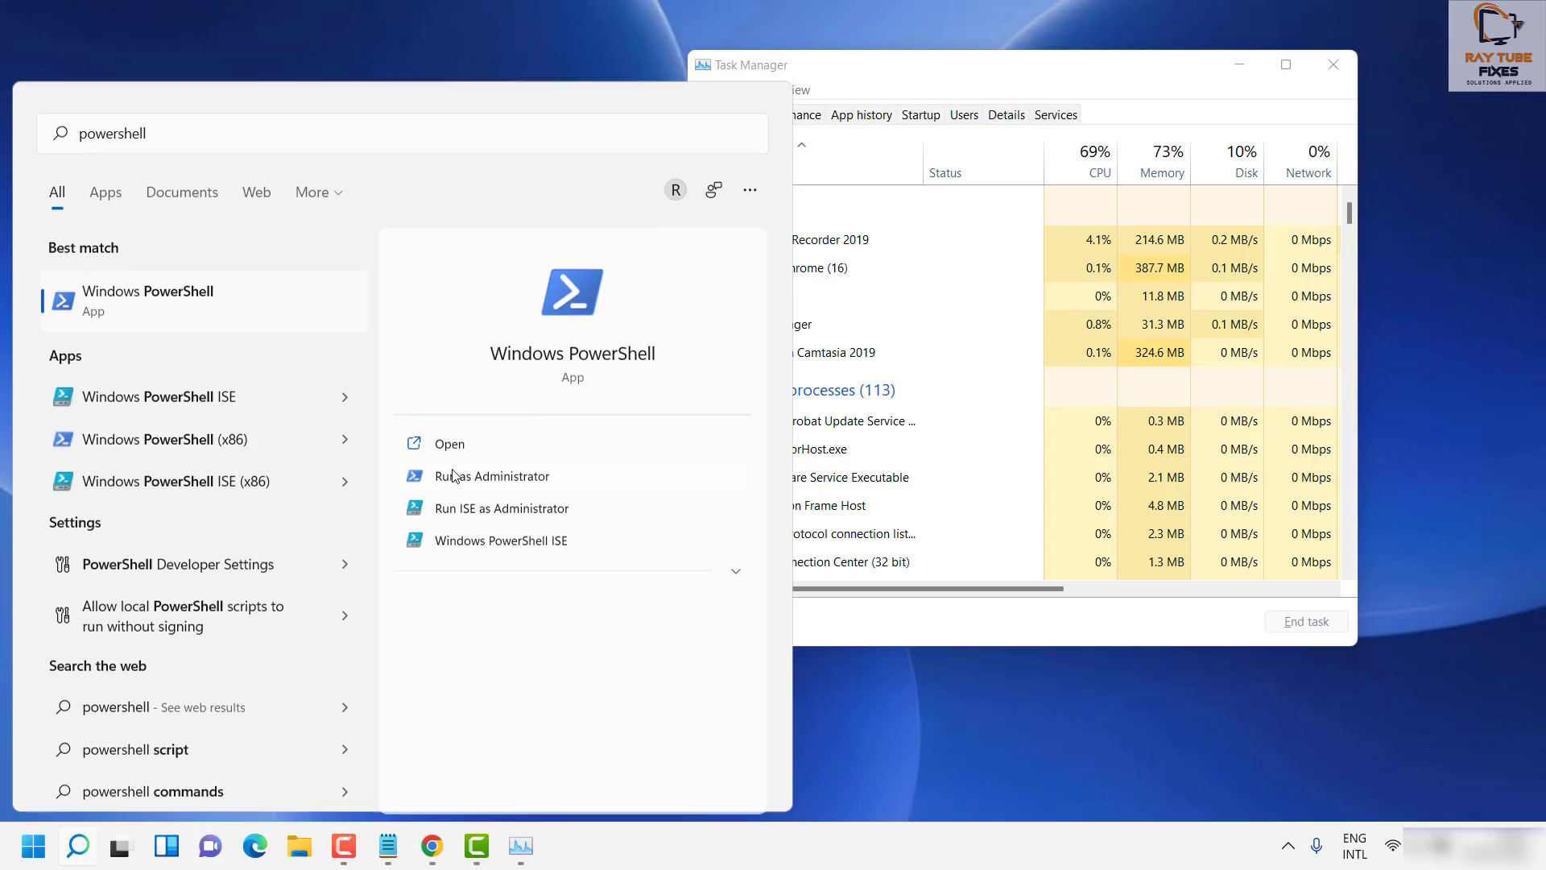
pyautogui.click(453, 476)
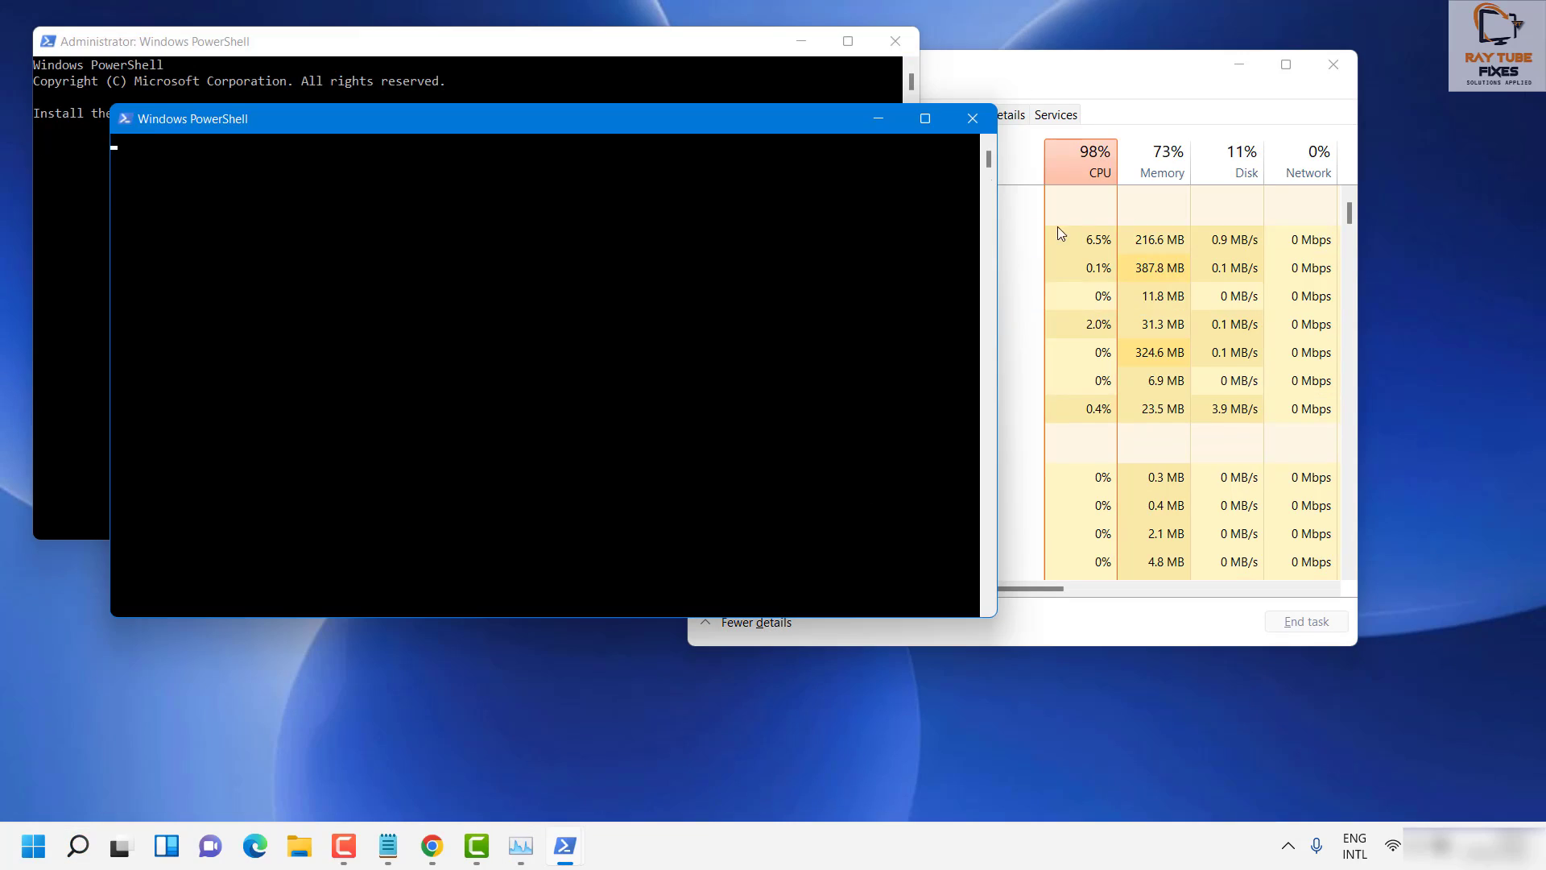
pyautogui.click(895, 42)
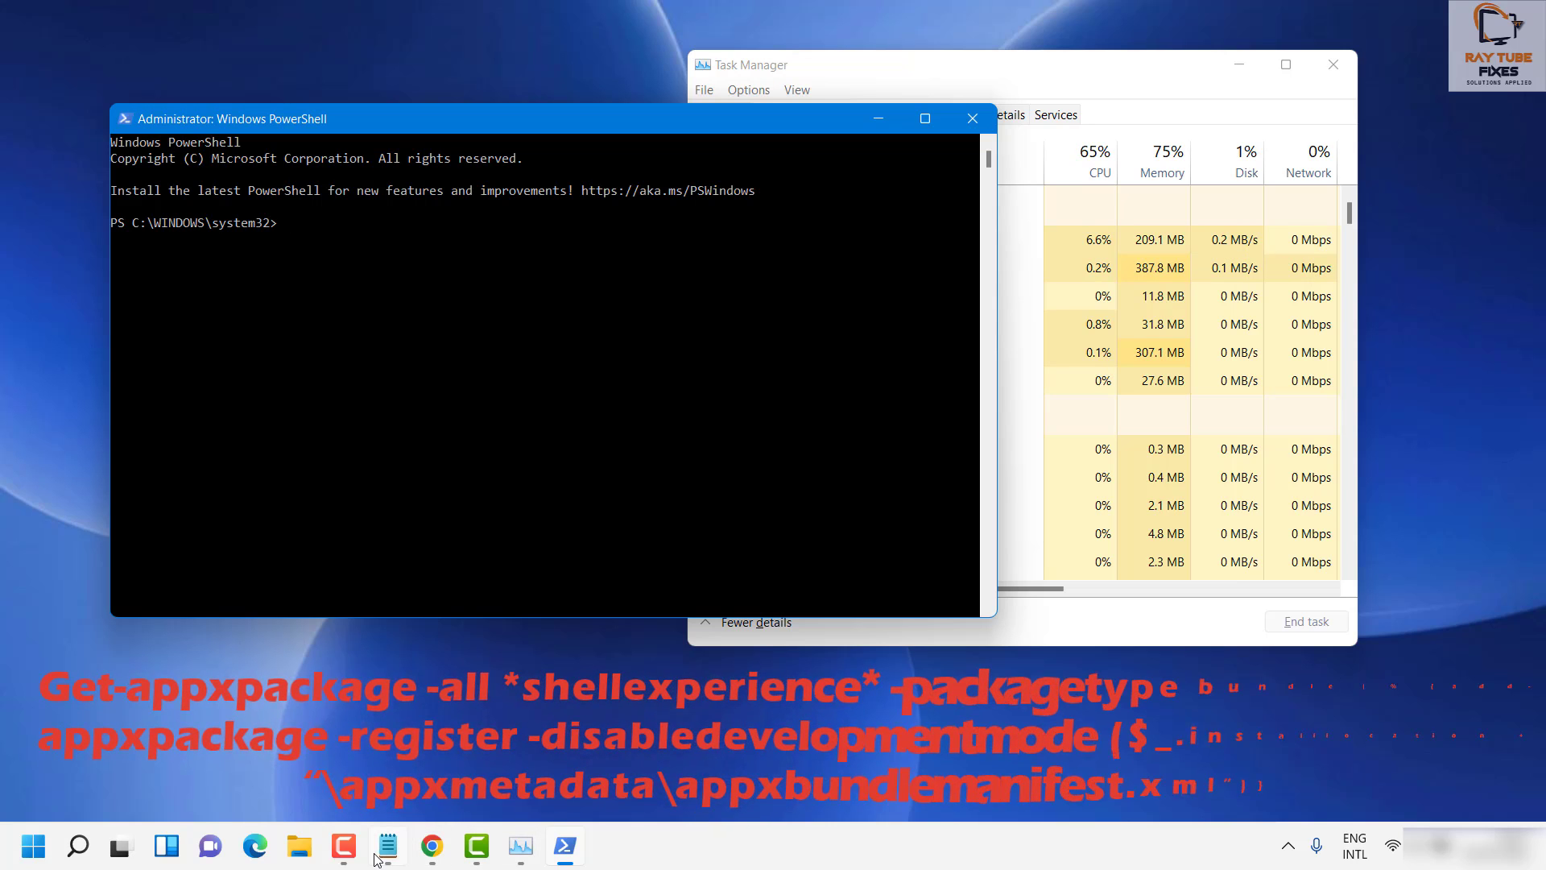
# Paste the Get-appxpackage -all *shellexperience* registration command into PowerShell, and close PowerShell and Task Manager without running it.
pyautogui.moveTo(395, 859)
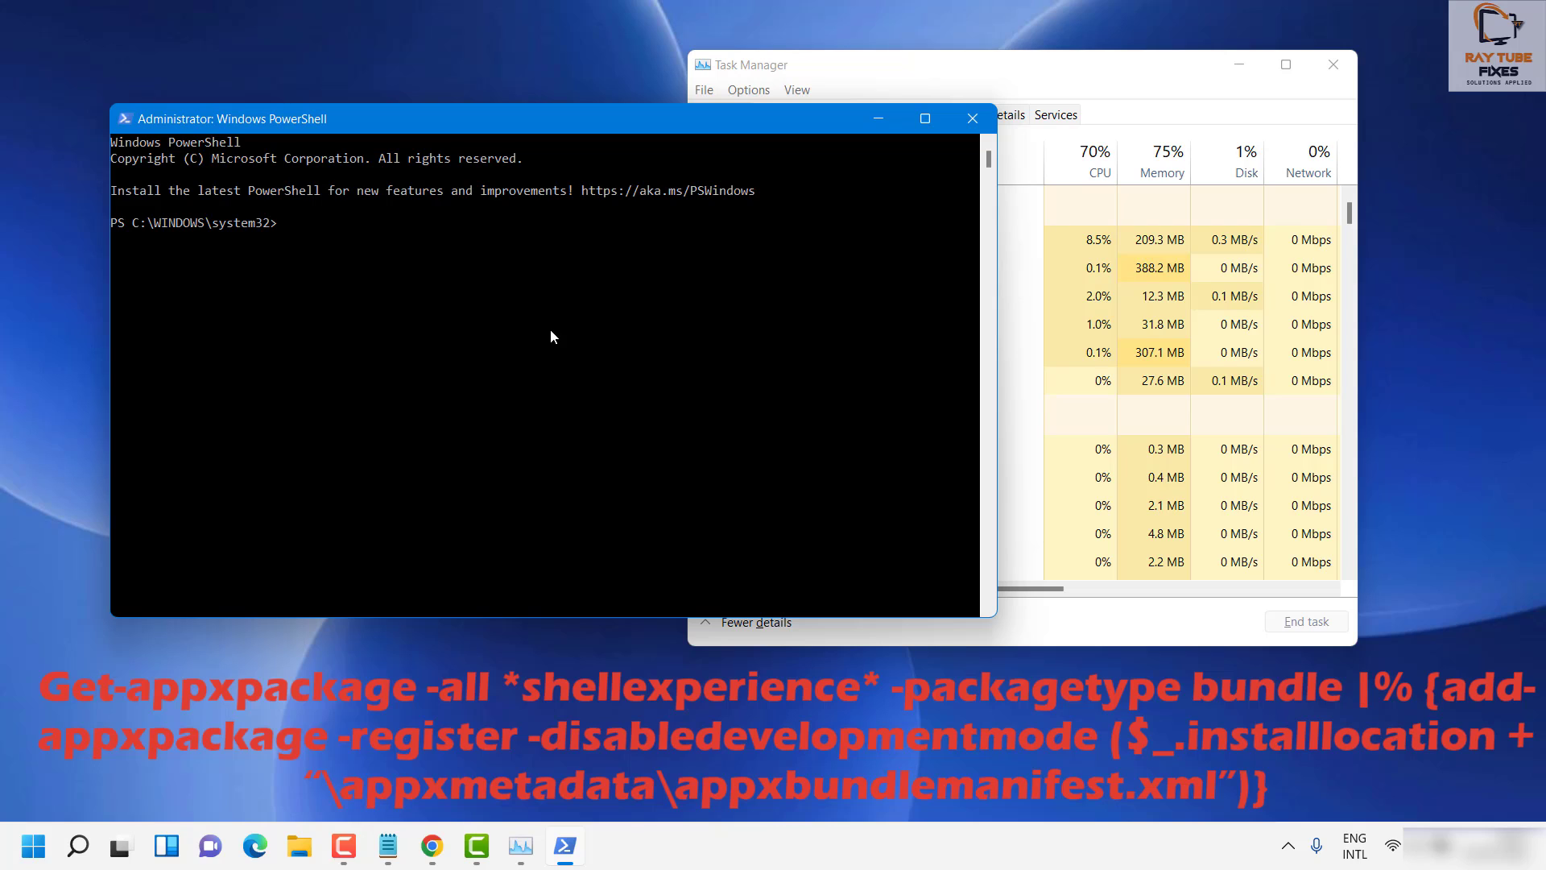
pyautogui.rightClick(298, 129)
pyautogui.moveTo(378, 279)
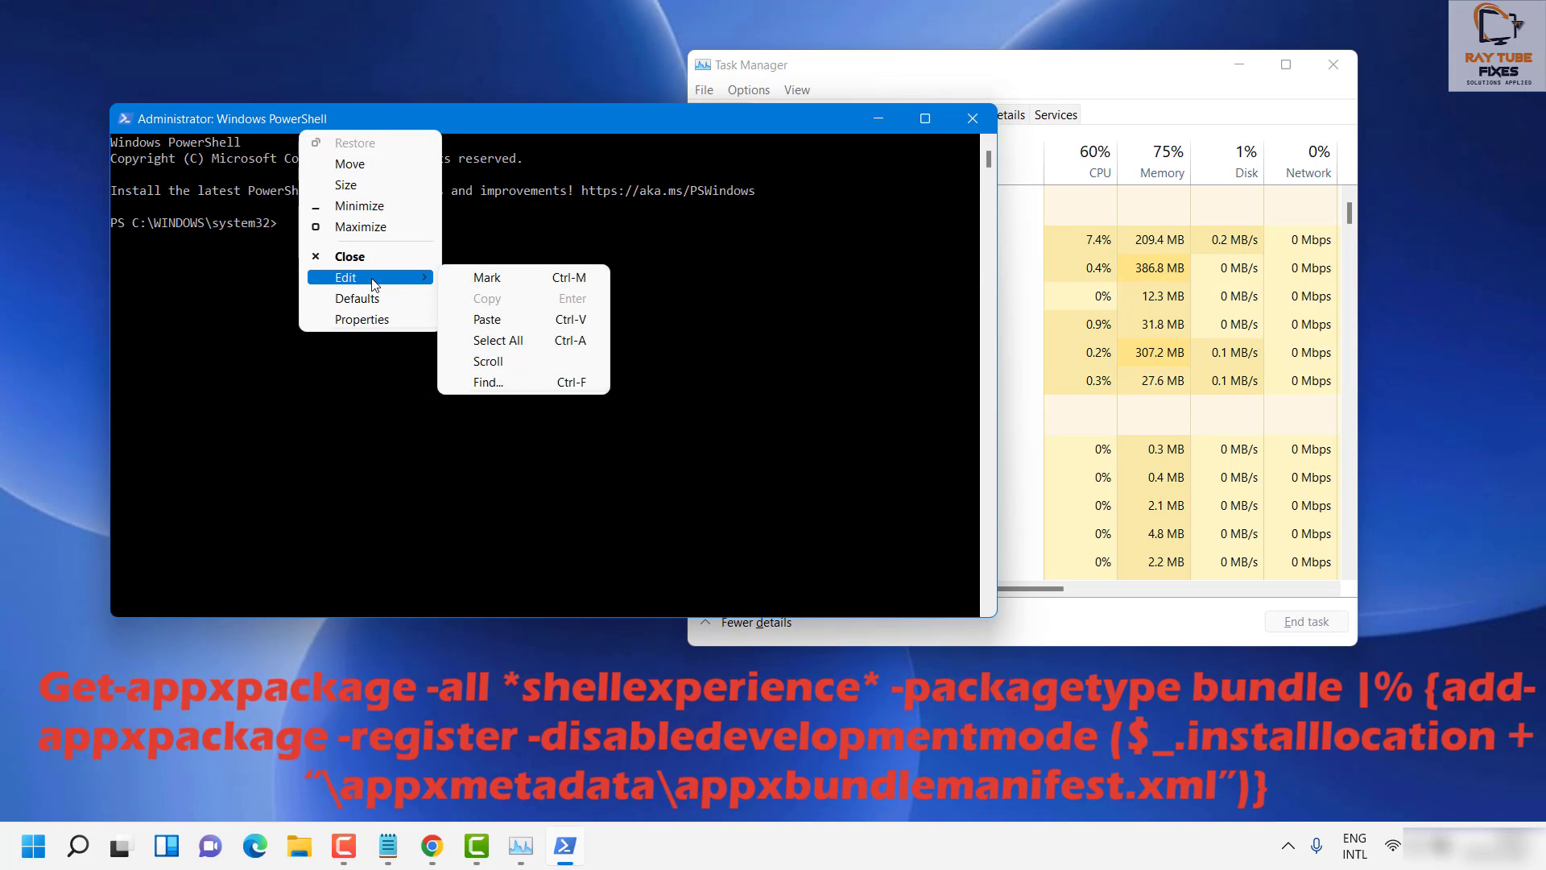
pyautogui.click(483, 327)
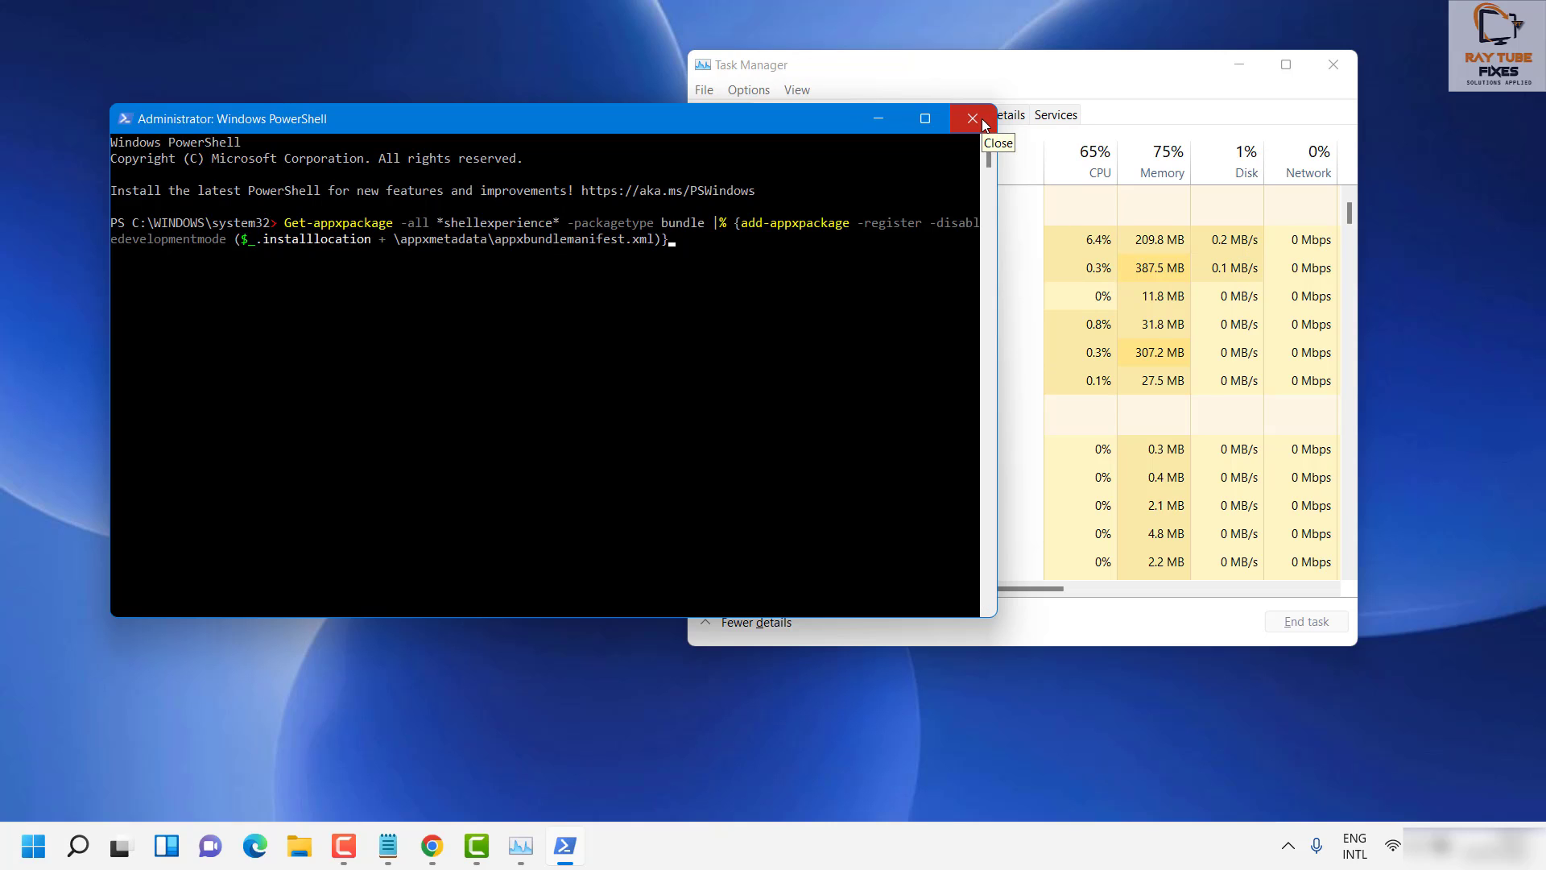
pyautogui.click(982, 119)
pyautogui.click(1333, 65)
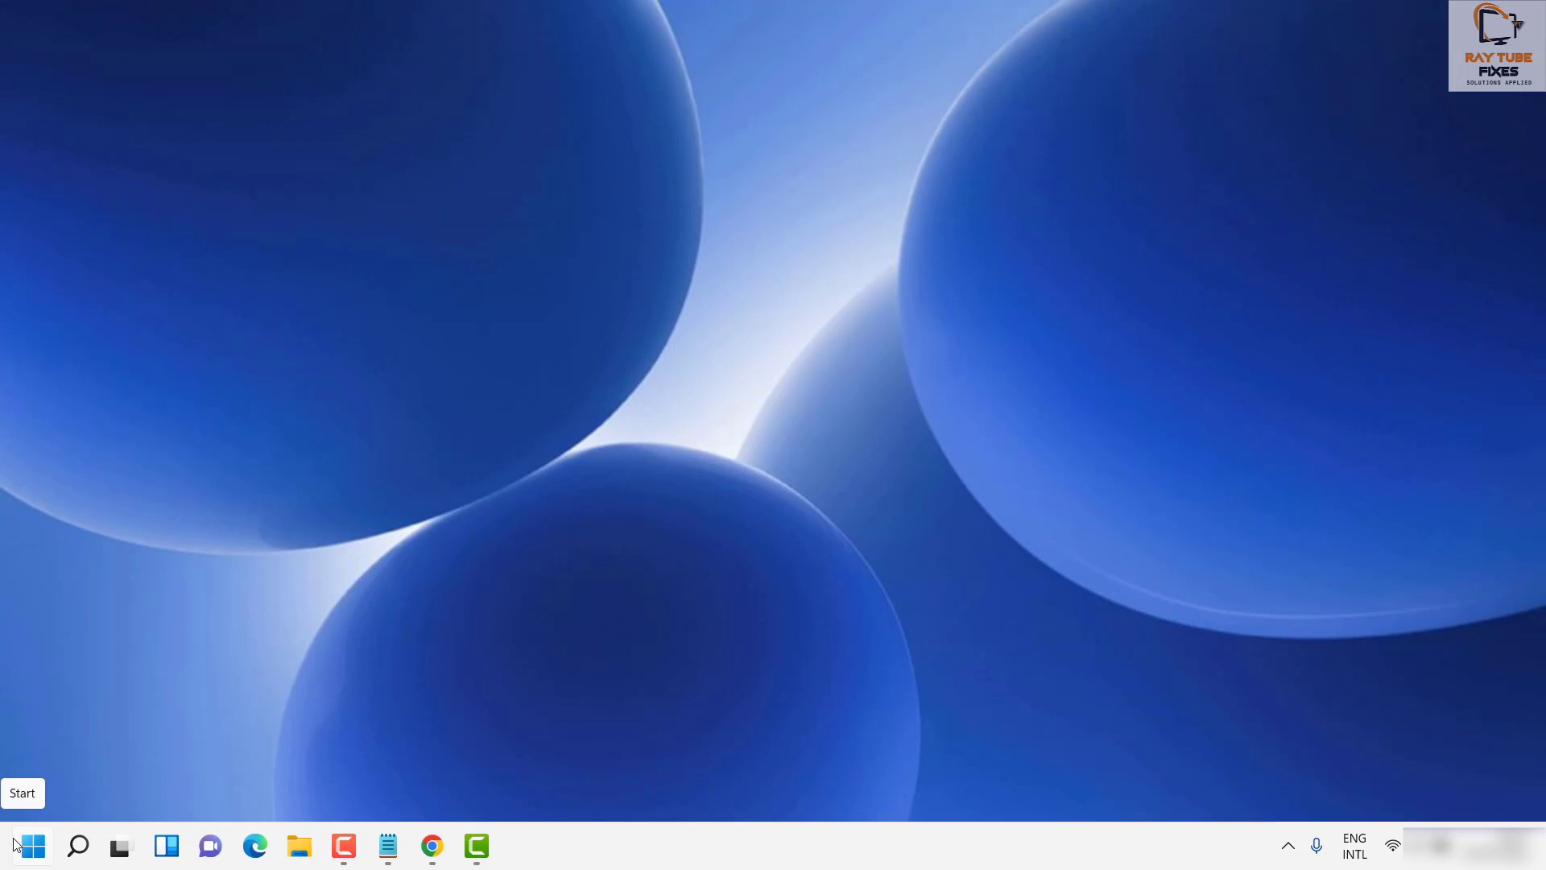
# Open Task Manager and run control as a new task to open the Control Panel.
pyautogui.hotkey('ctrl', 'shift', 'Escape')
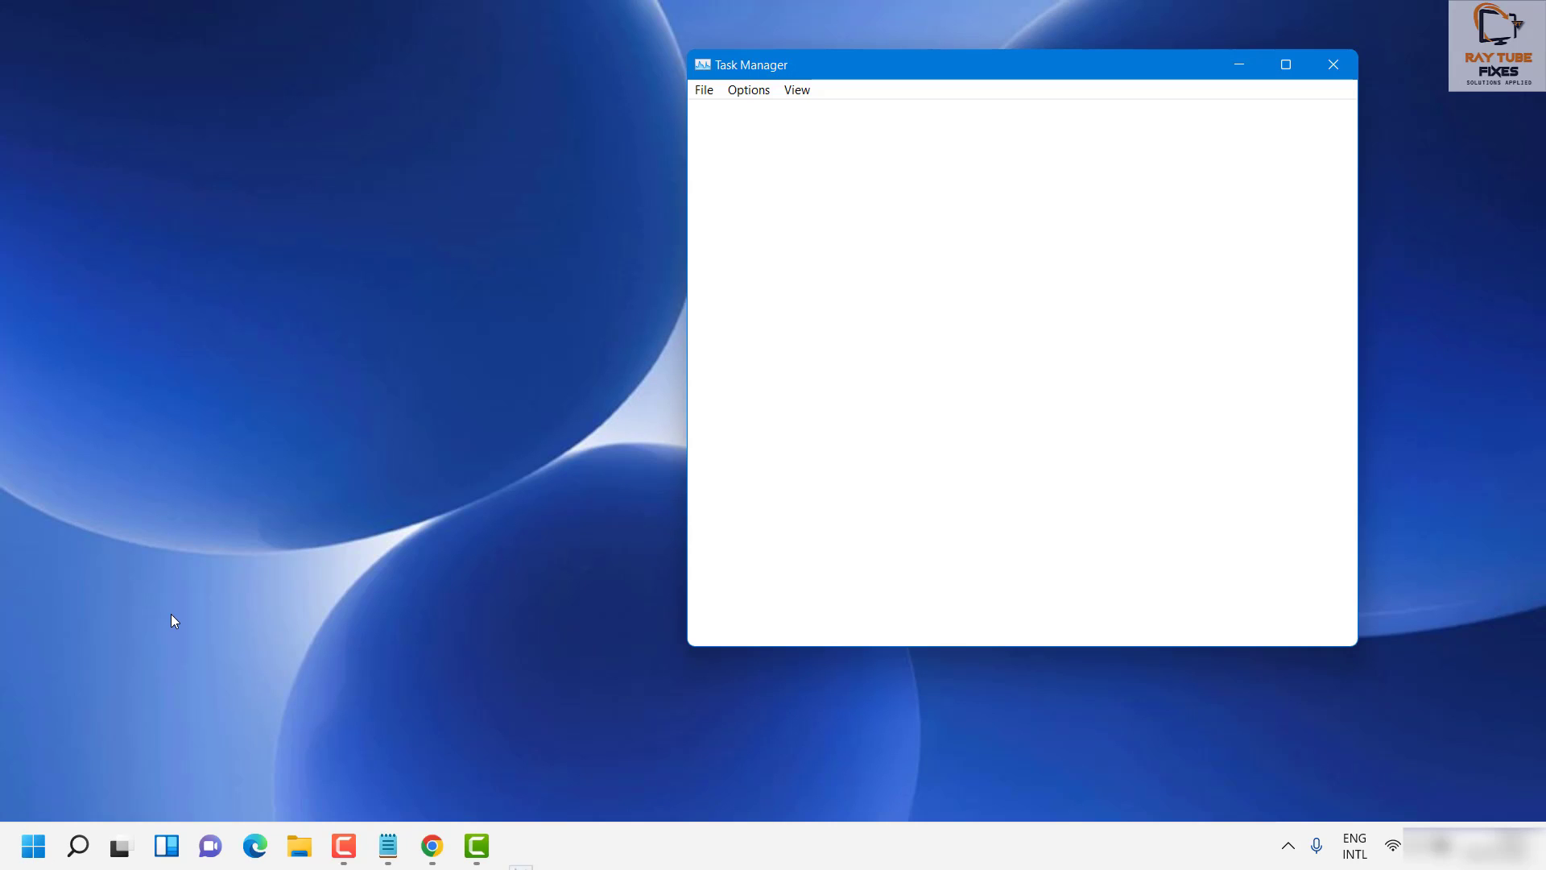
pyautogui.click(706, 91)
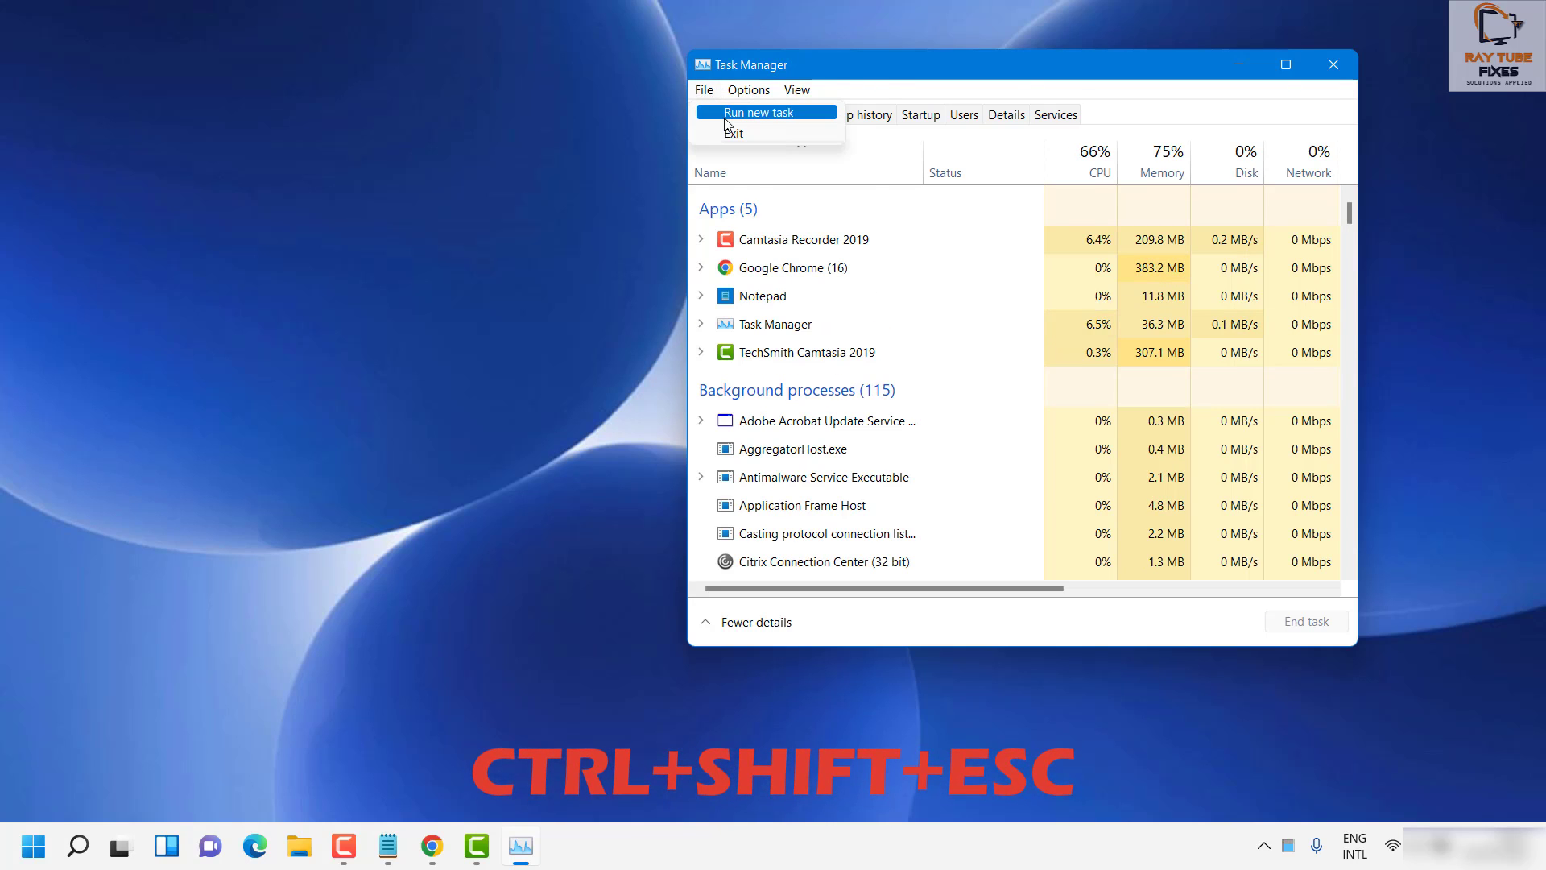
pyautogui.click(725, 117)
pyautogui.write('contr')
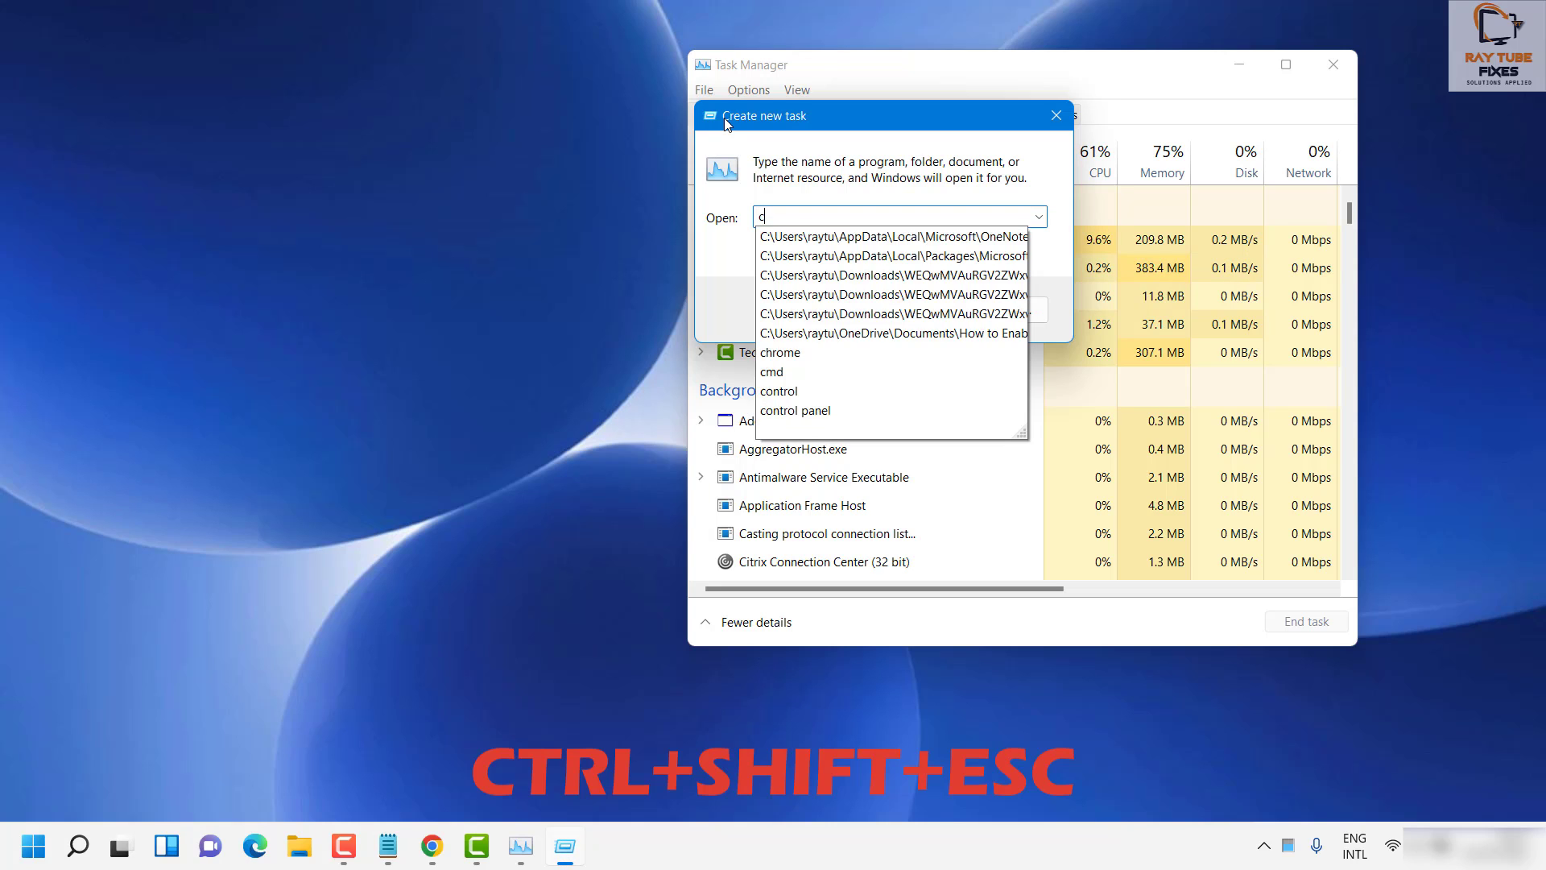
pyautogui.write('ol')
pyautogui.press('Return')
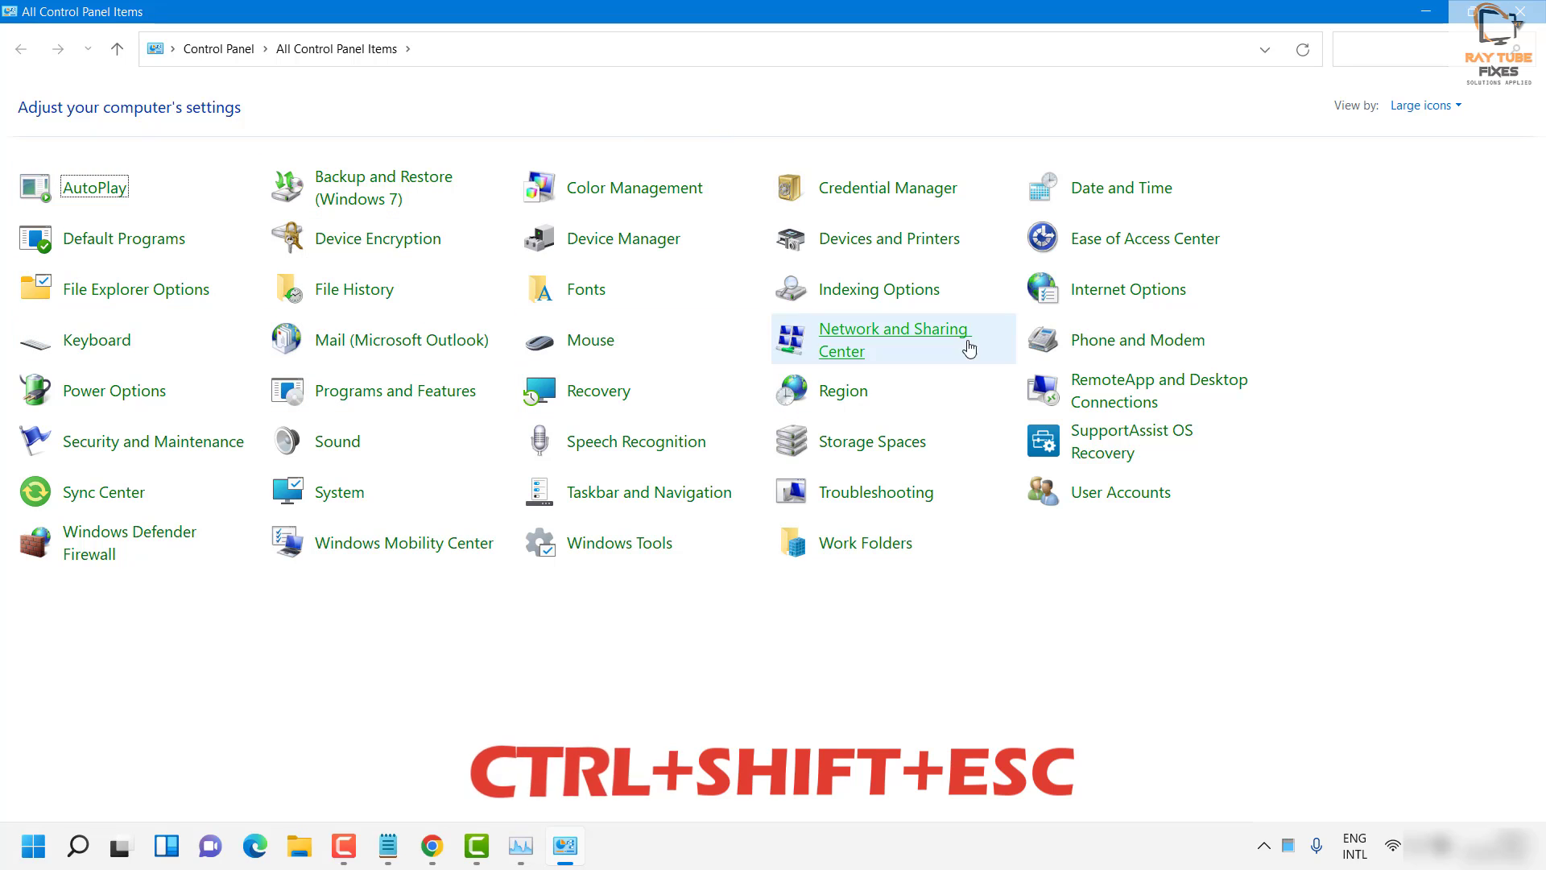
# Open Date and Time from the Control Panel, view the settings for changing date and time, and cancel them.
pyautogui.click(1100, 193)
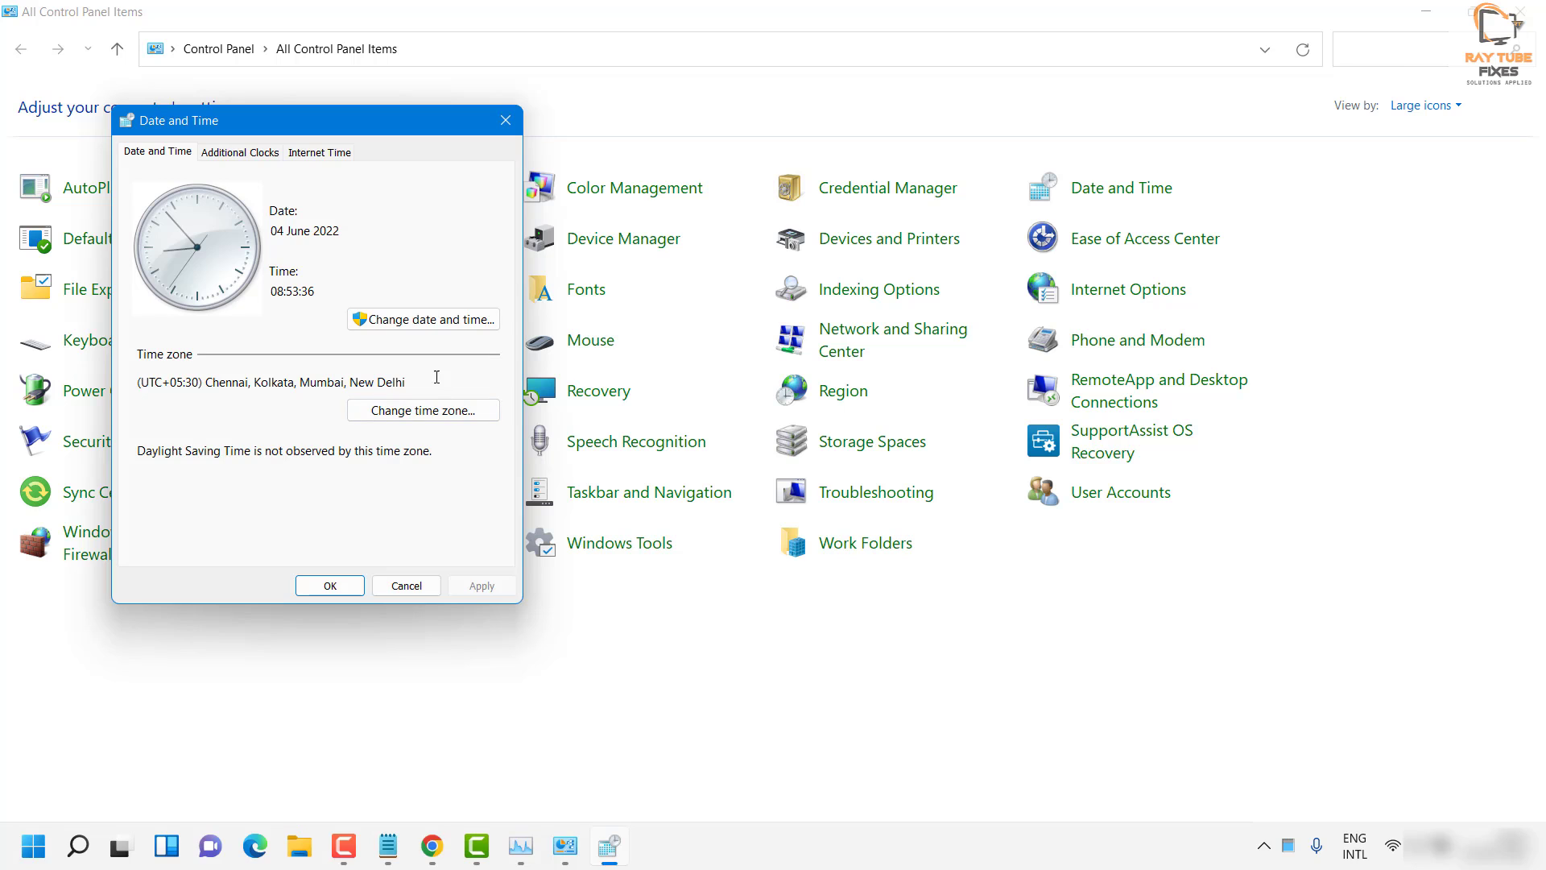
pyautogui.click(445, 320)
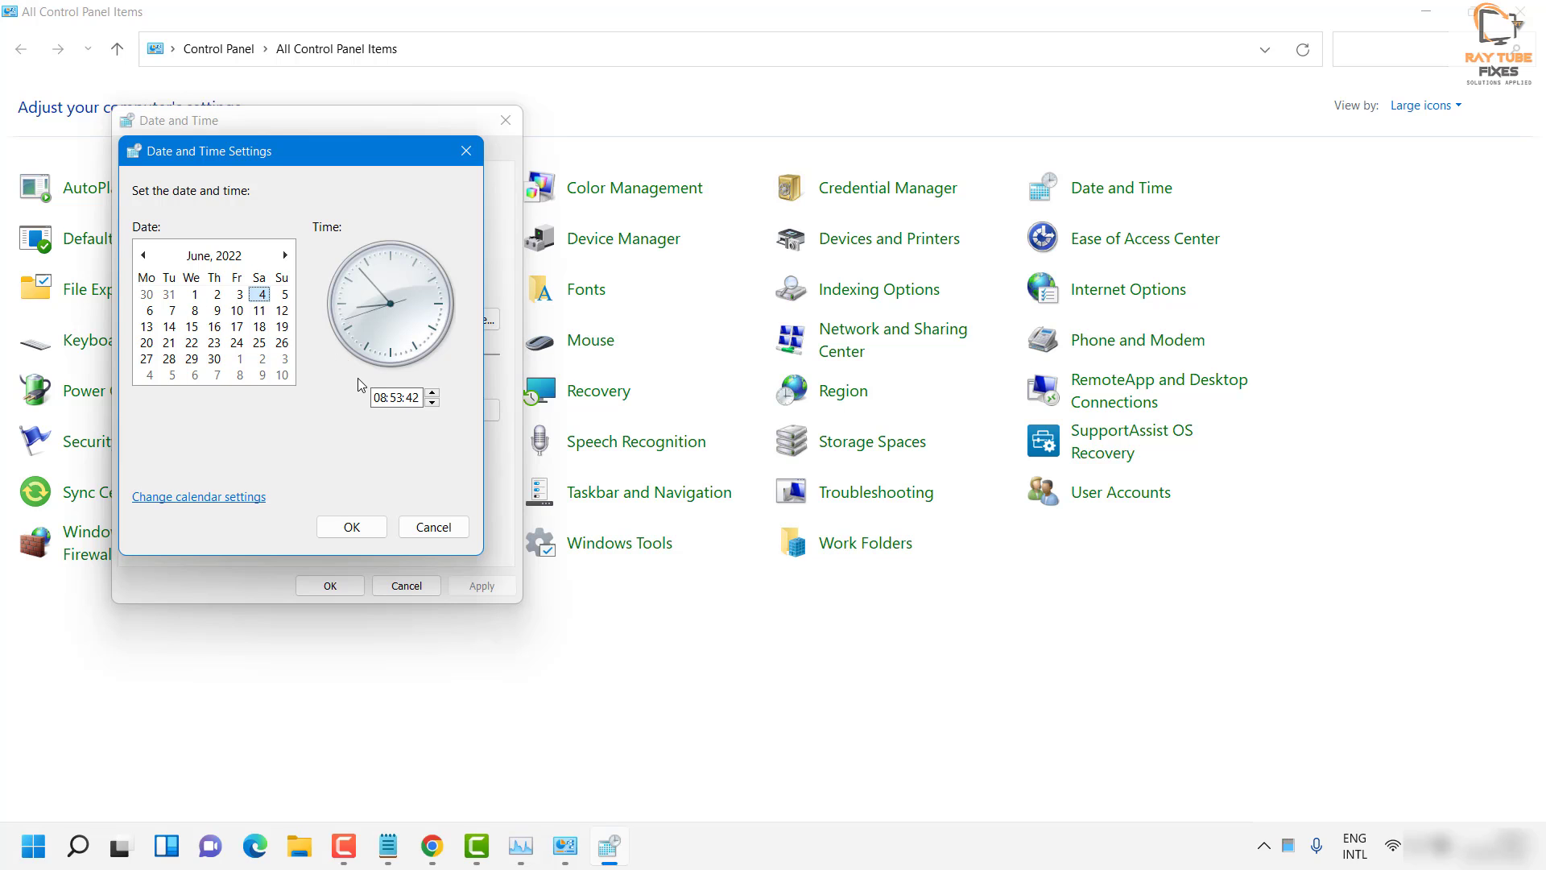
pyautogui.press('Escape')
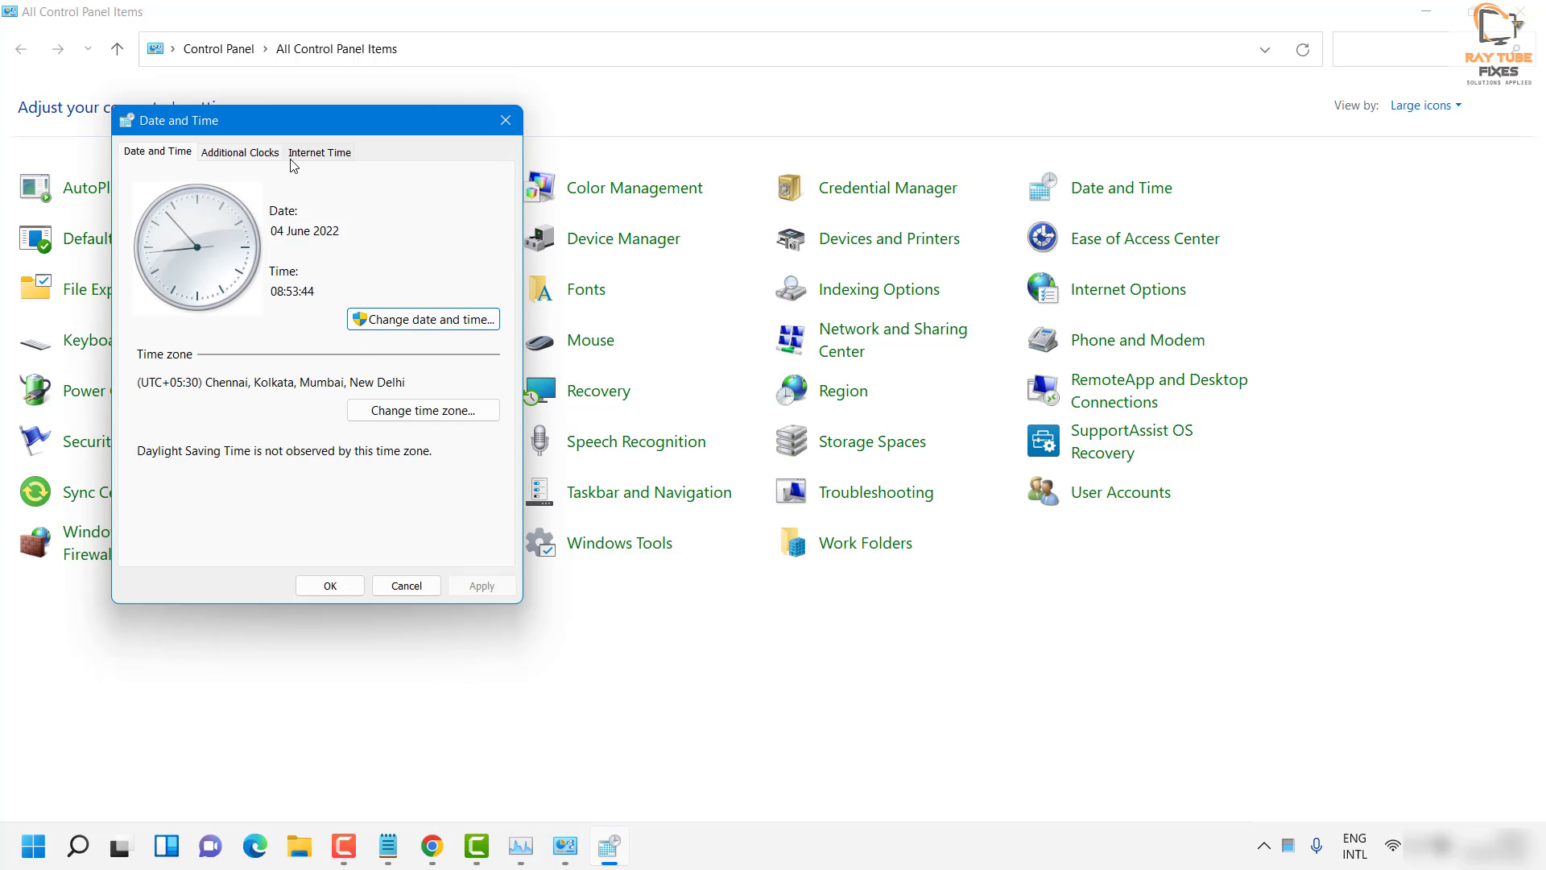
# Update the clock from the Internet time server time.nist.gov, and confirm the Internet time and Date and Time settings.
pyautogui.click(230, 155)
pyautogui.click(334, 155)
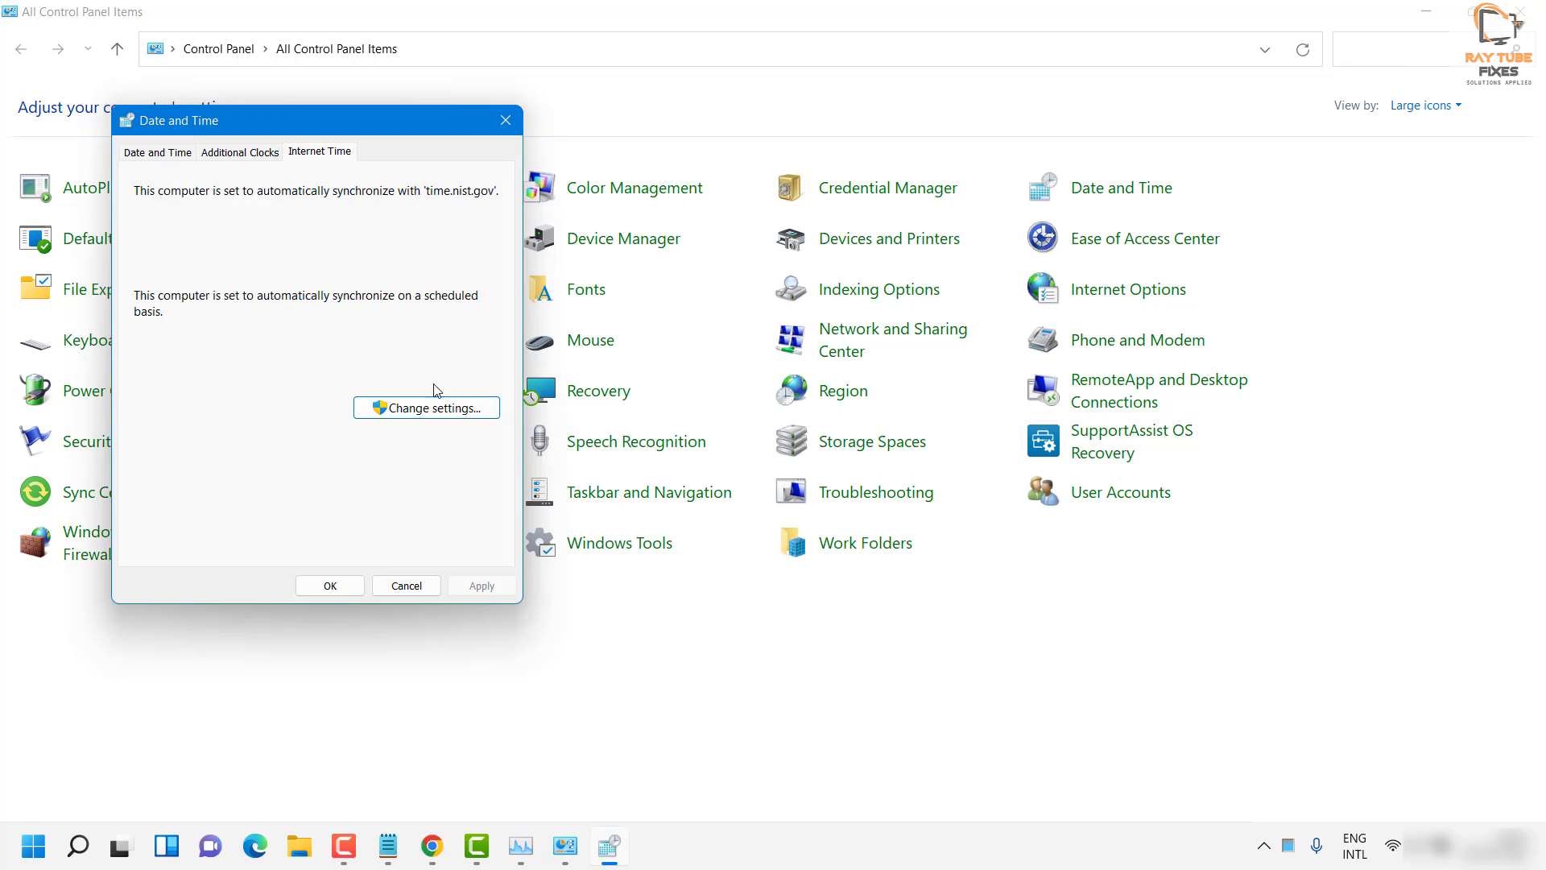
pyautogui.click(423, 409)
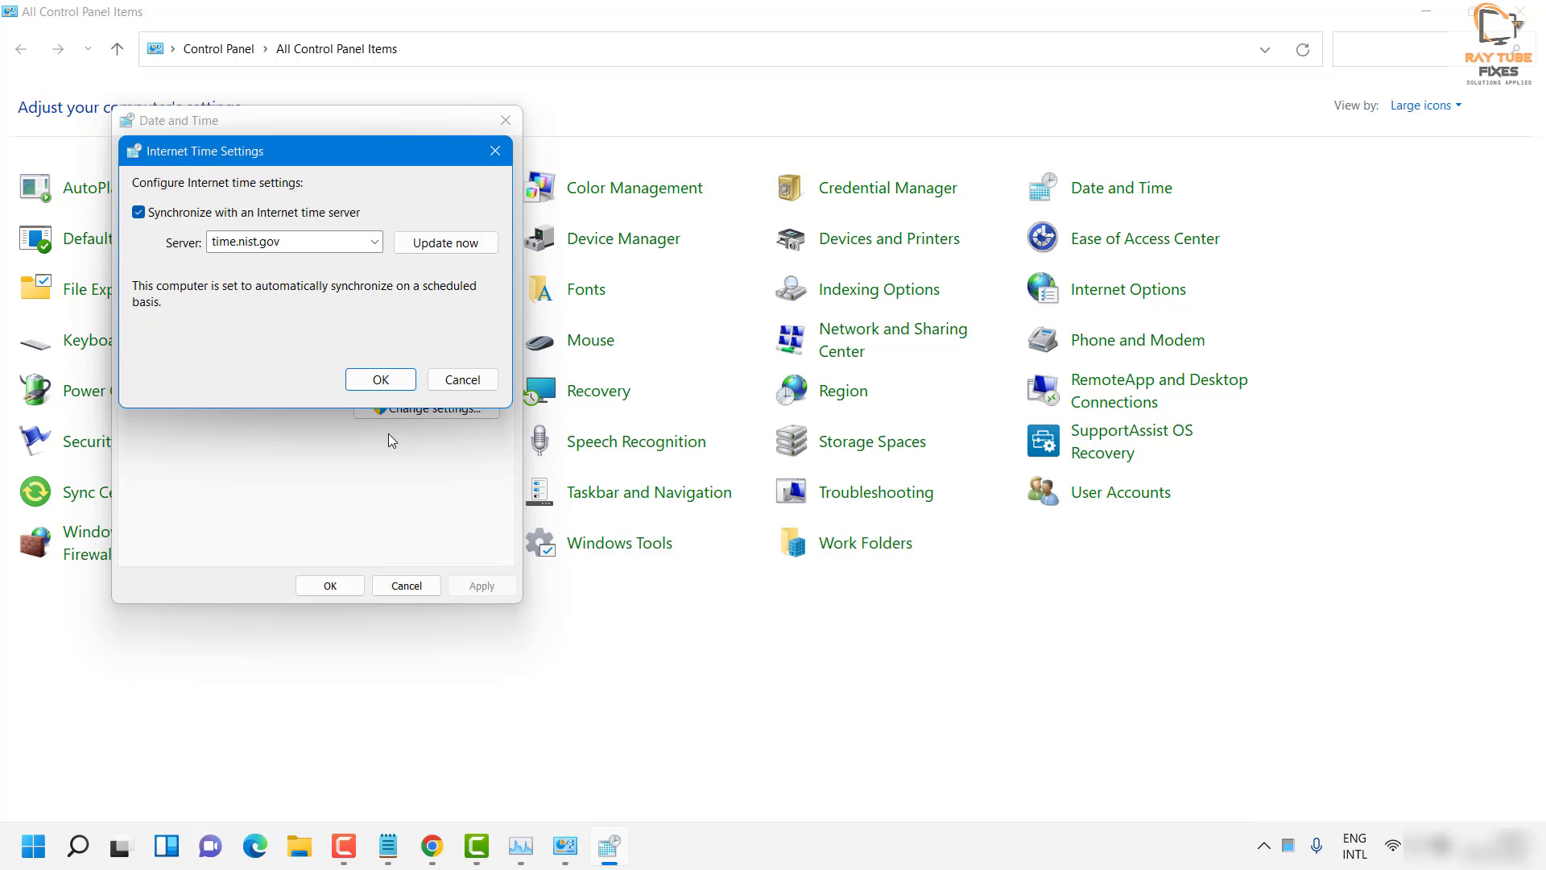
pyautogui.click(460, 255)
pyautogui.click(380, 381)
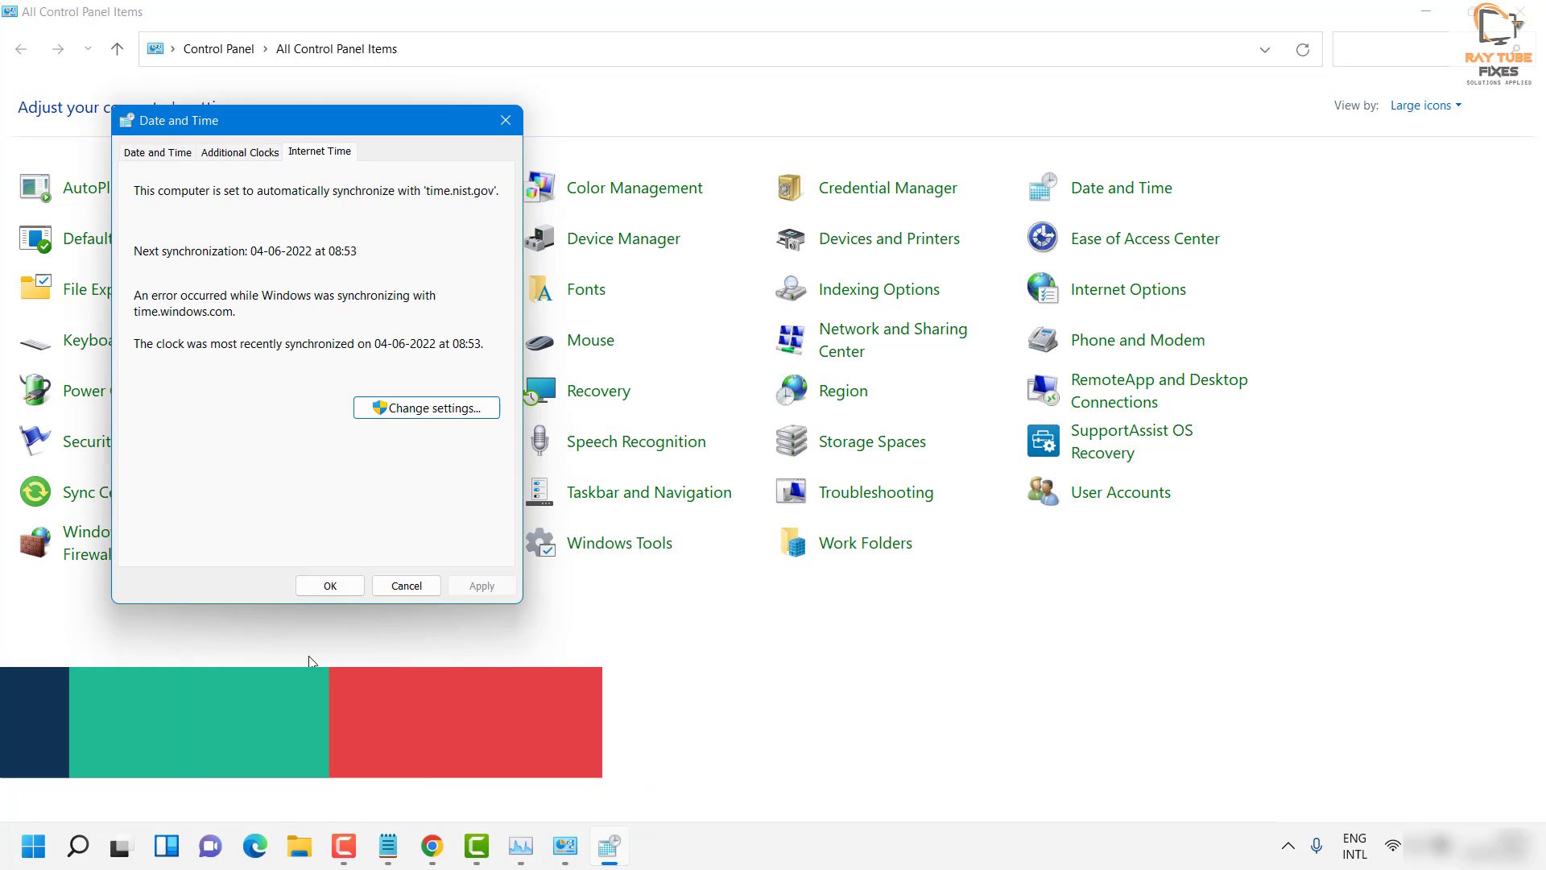
pyautogui.click(329, 585)
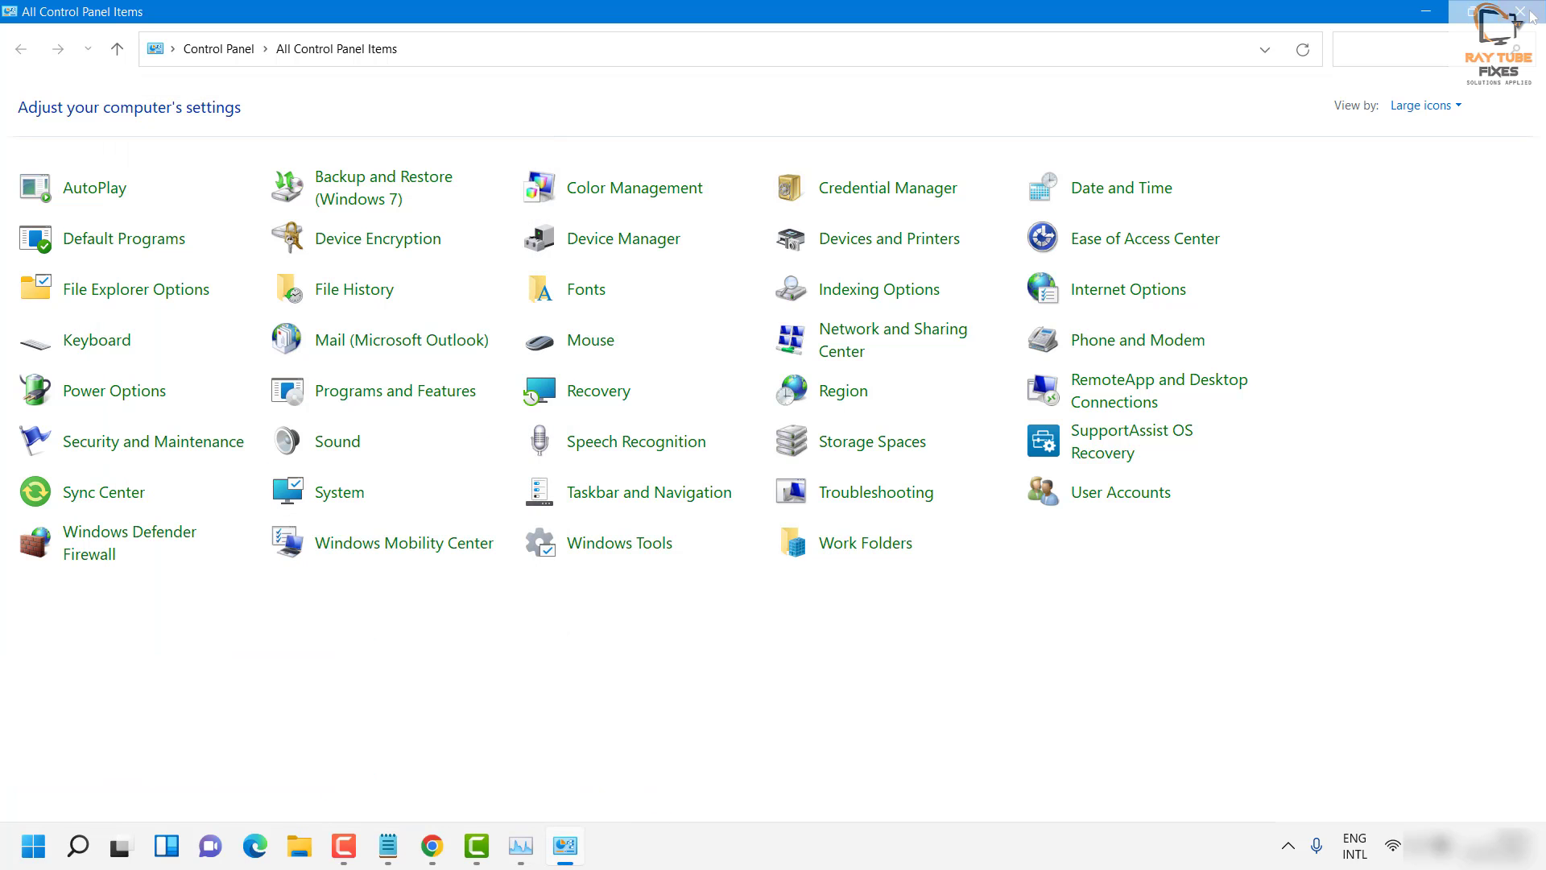